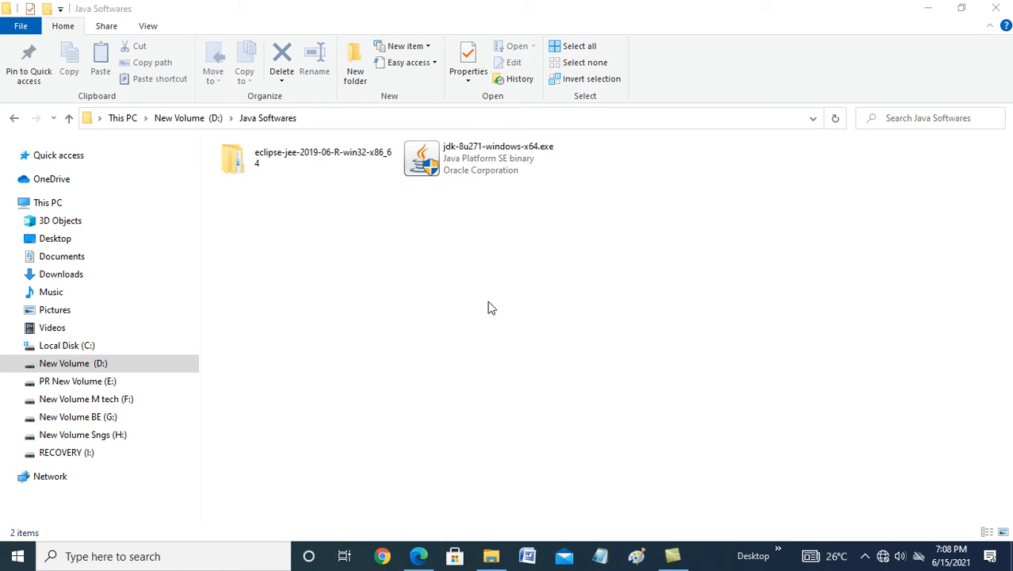
Step: Launch the jdk-8u271-windows-x64.exe installer and start installing the JDK with the default features and install folder
double_click(482, 165)
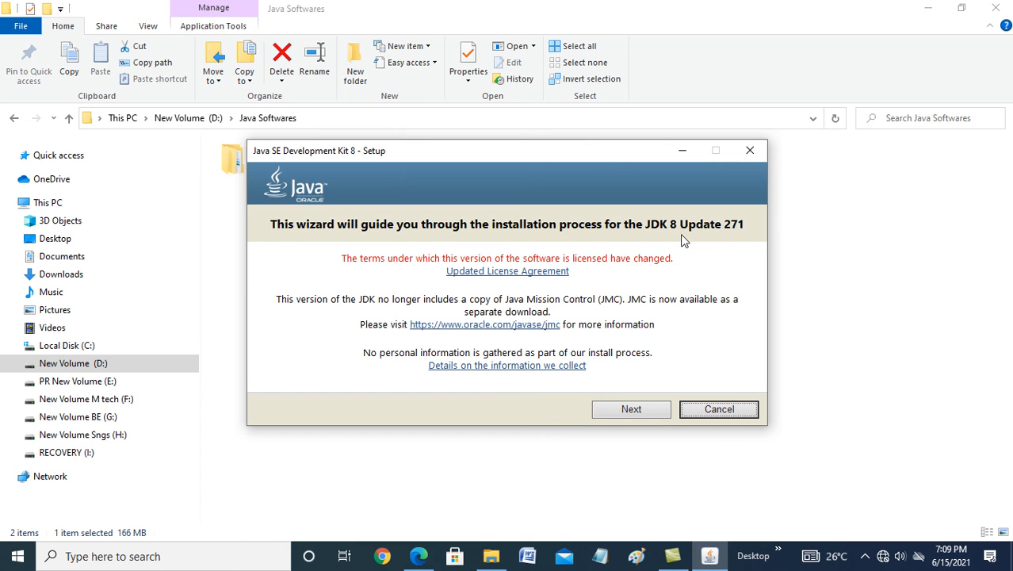
left_click(626, 409)
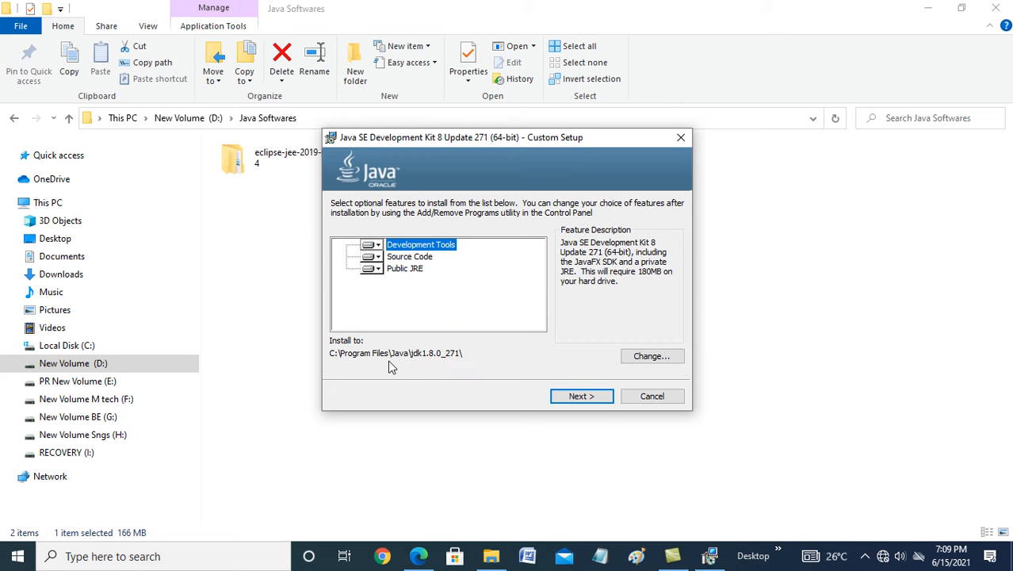
left_click(581, 396)
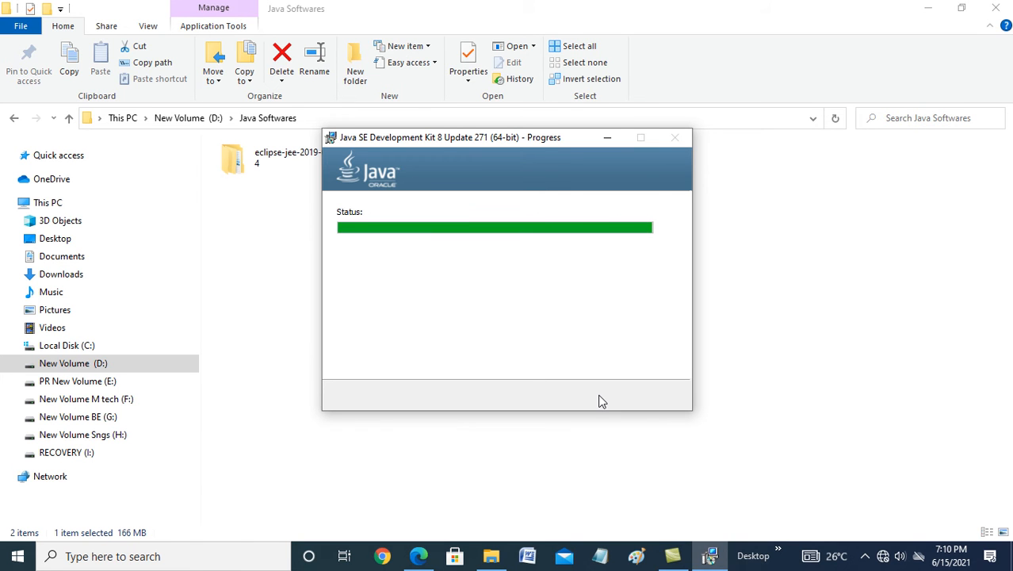
Step: Browse to the C:\Program Files\Java folder to check what the installer has created
left_click(80, 347)
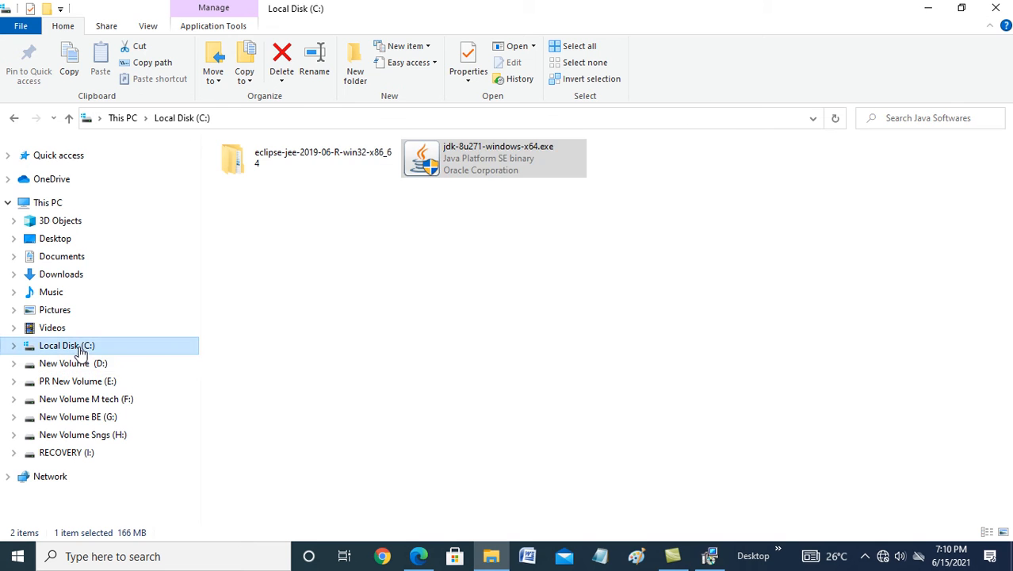
left_click(268, 262)
double_click(268, 262)
double_click(264, 272)
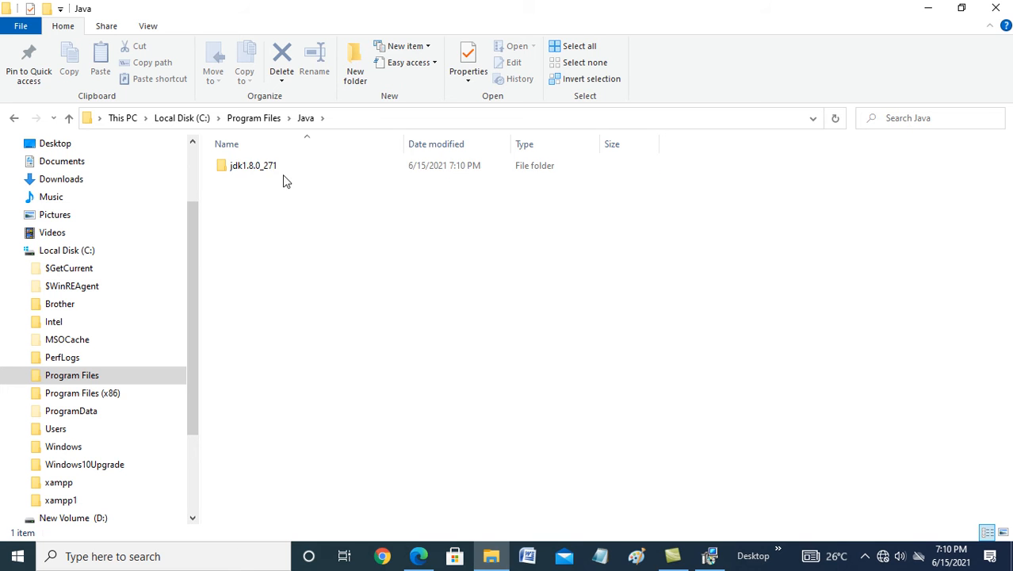
Step: Return to the Java installer and install the JRE into its default destination folder, C:\Program Files\Java\jre1.8.0_271
left_click(708, 557)
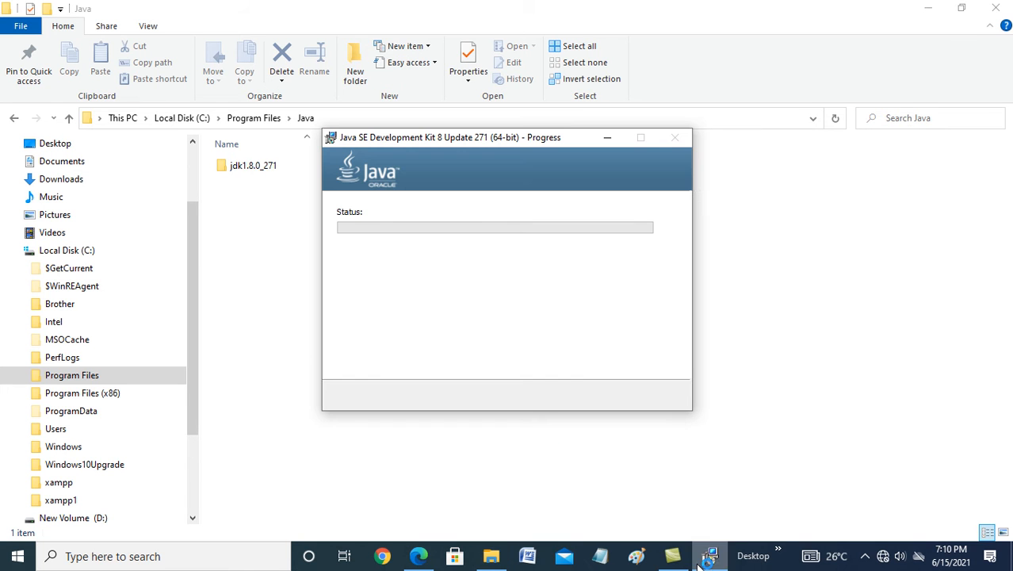
left_click_drag(418, 137, 564, 139)
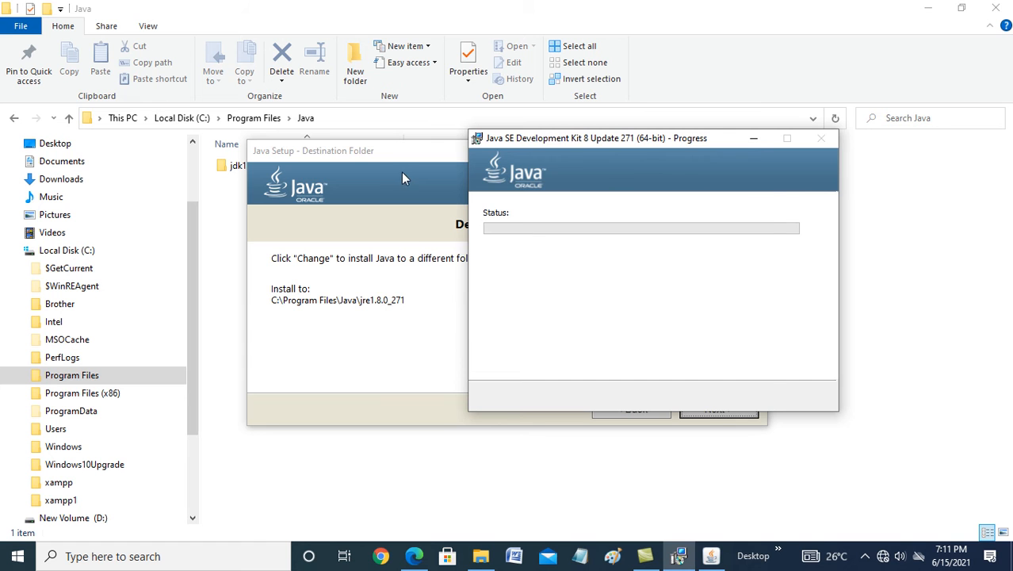
left_click(389, 154)
left_click_drag(444, 159, 510, 170)
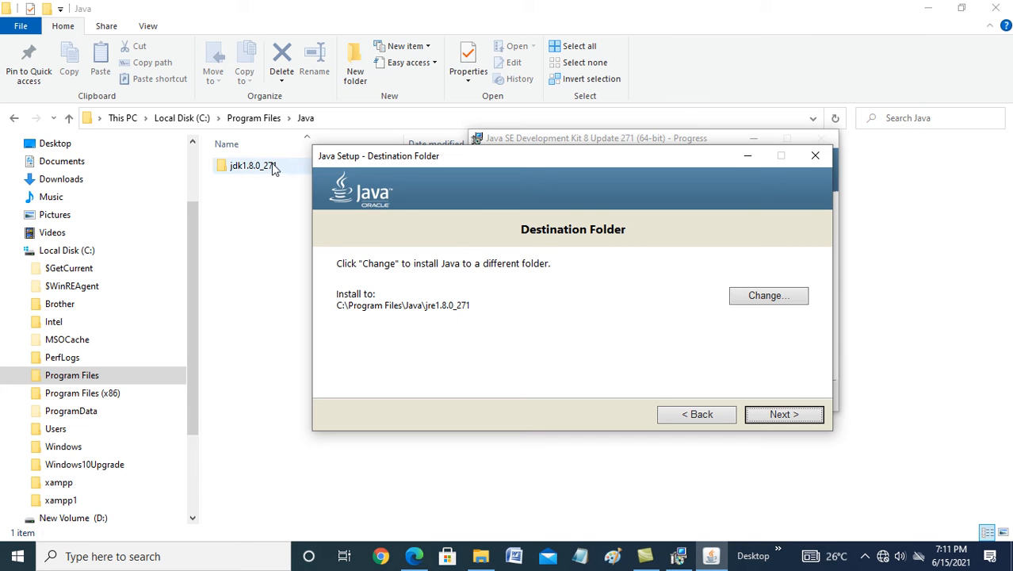
left_click(787, 417)
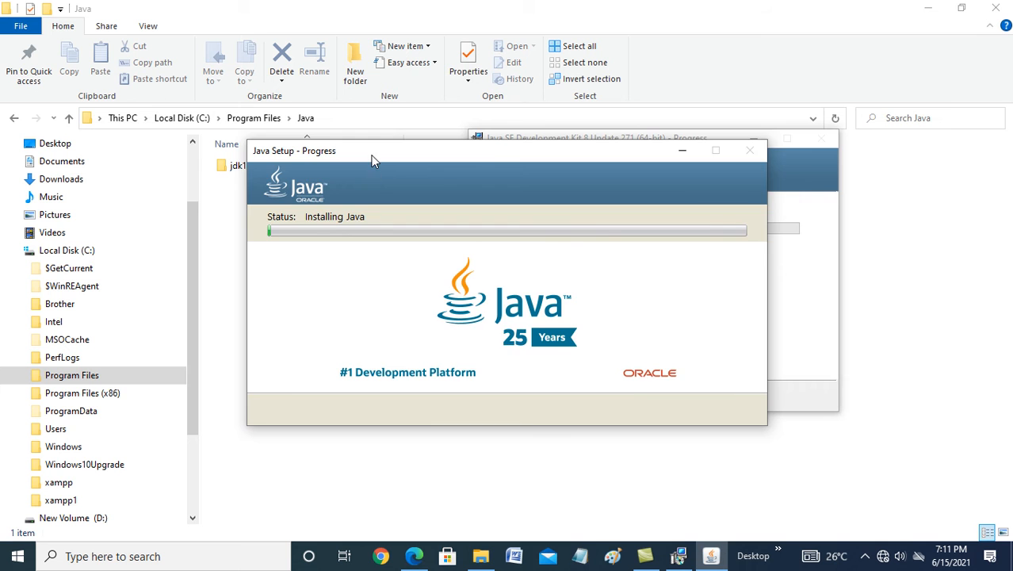
left_click_drag(372, 161, 543, 166)
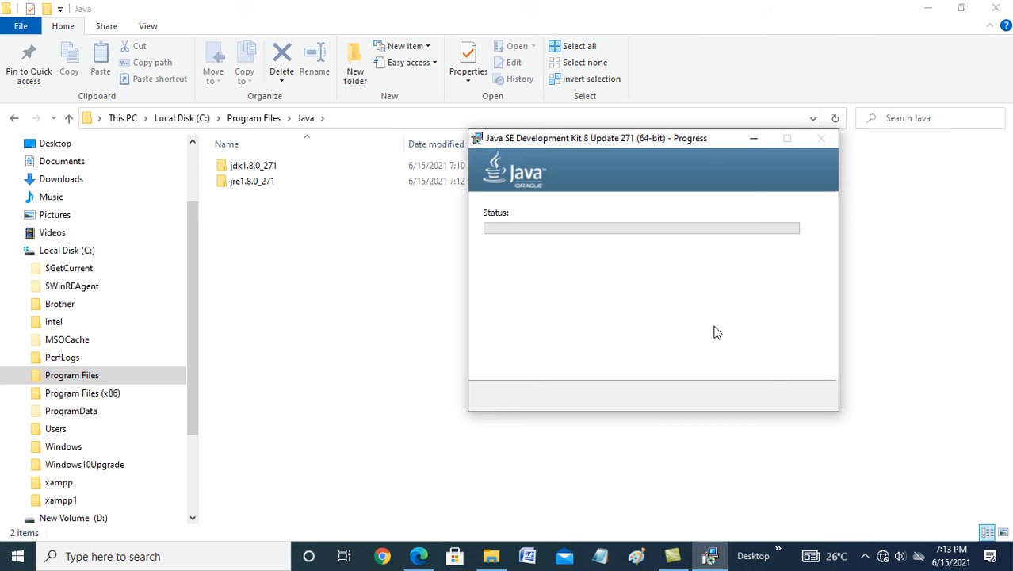
Step: Inspect the contents of the jdk1.8.0_271 folder and its bin subfolder, including javac.exe
double_click(274, 166)
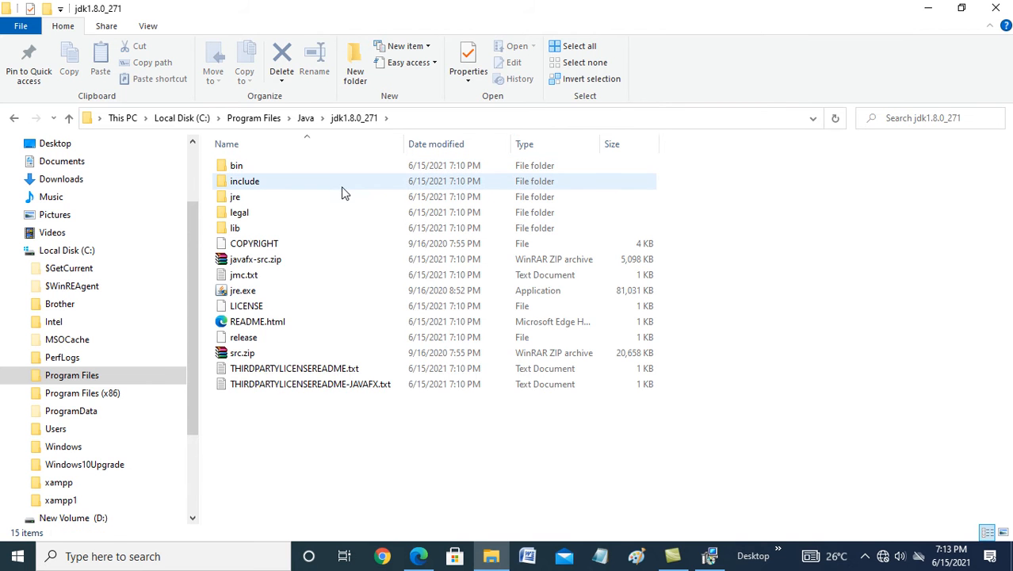
left_click(287, 168)
double_click(286, 167)
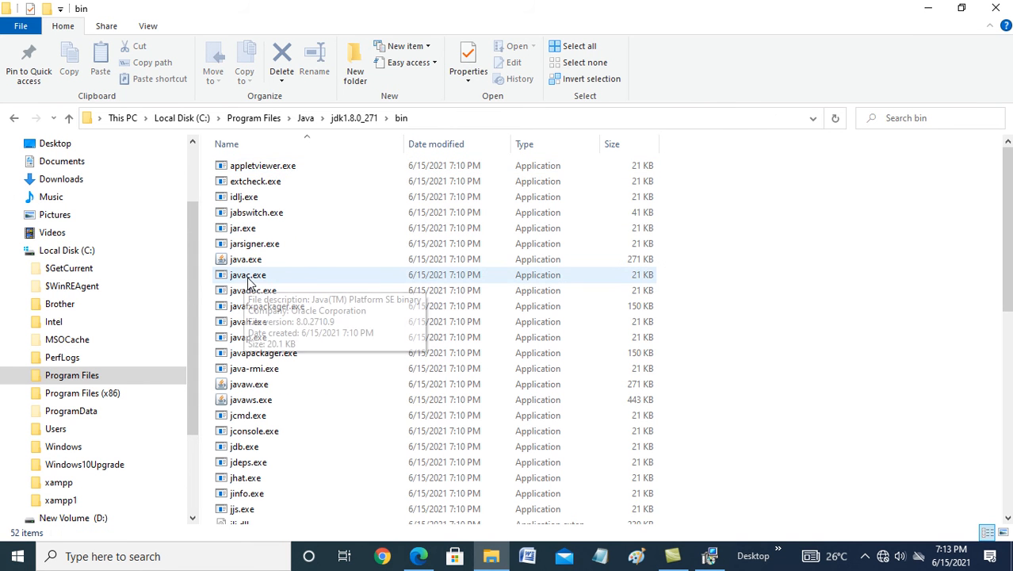
left_click(13, 118)
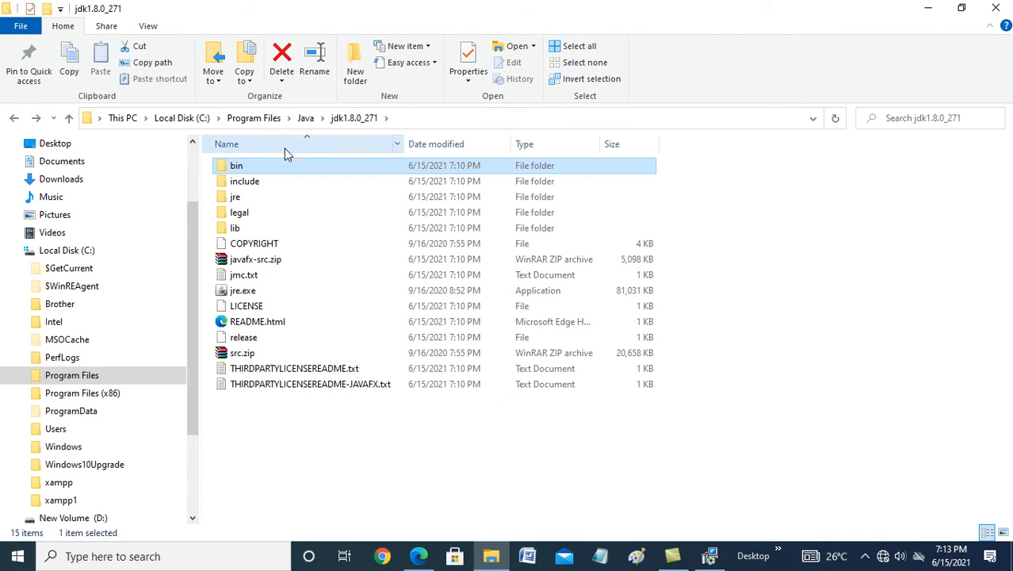
Step: Look through the files in the bin subfolder of jre1.8.0_271 and return to its parent folder
left_click(14, 119)
double_click(245, 180)
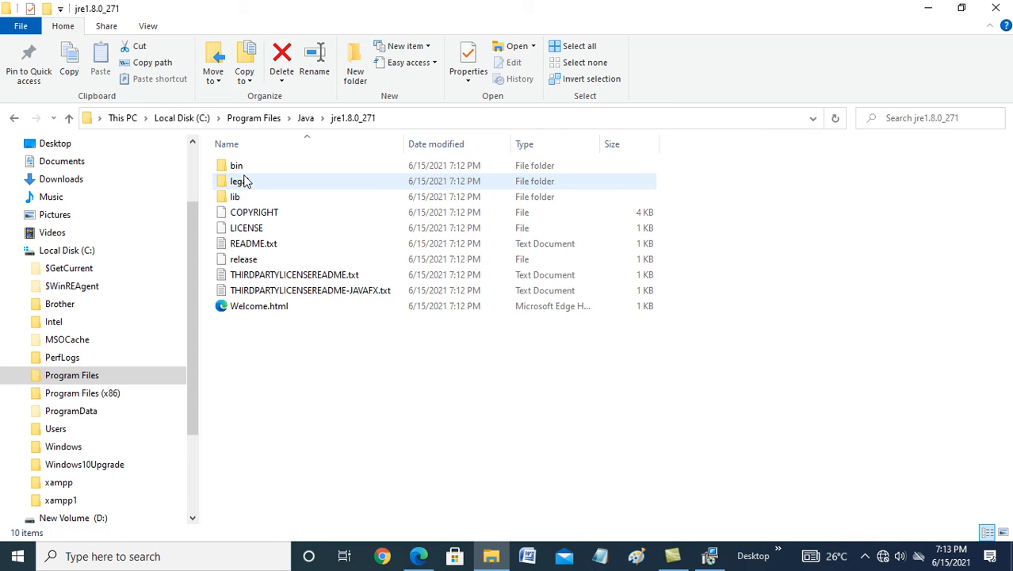
double_click(240, 166)
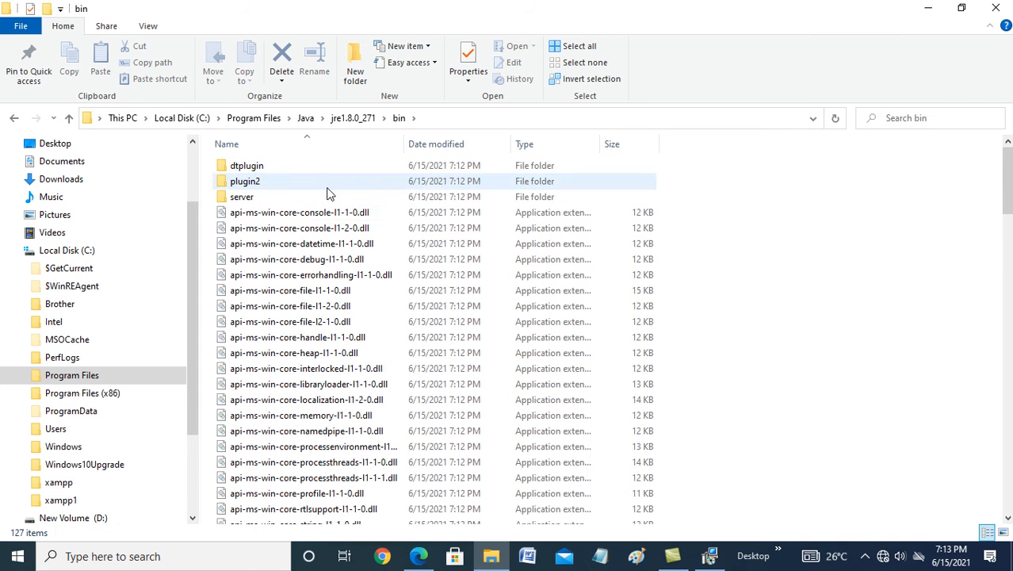
scroll(360, 314, "down", 5)
scroll(361, 314, "down", 15)
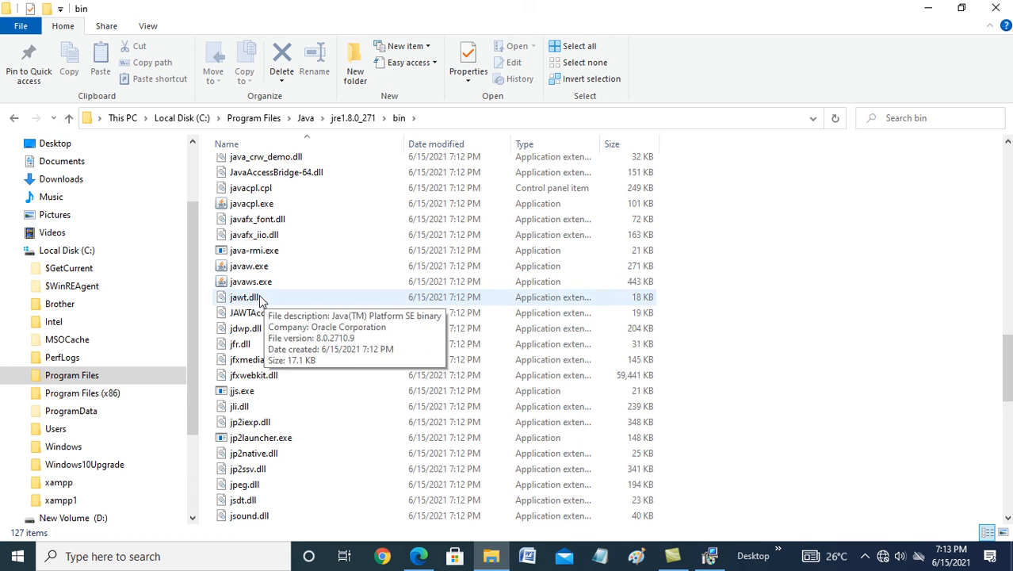
scroll(281, 321, "down", 13)
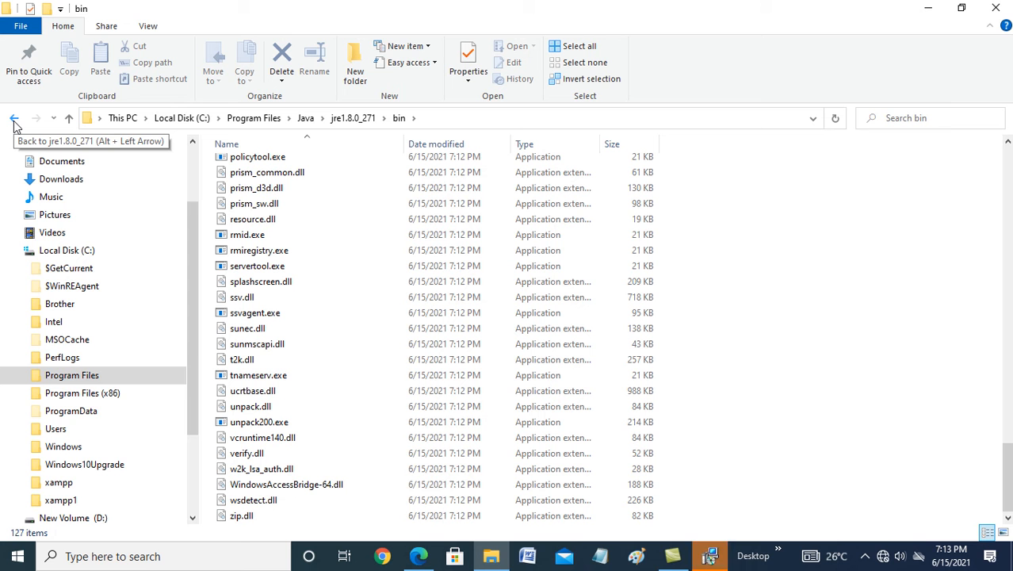
left_click(13, 119)
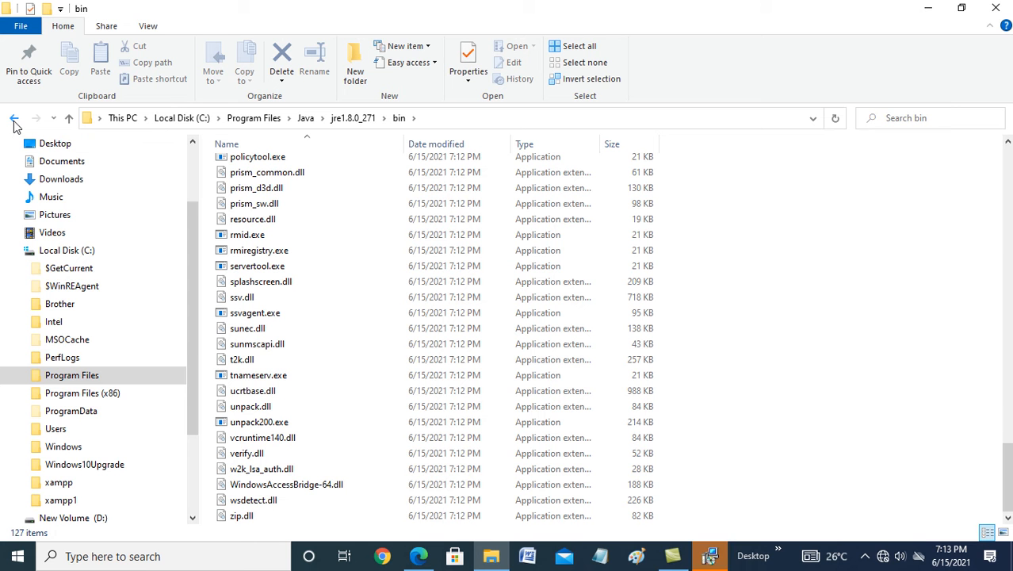
Step: Bring the completed JDK installer back up and close it
left_click(710, 555)
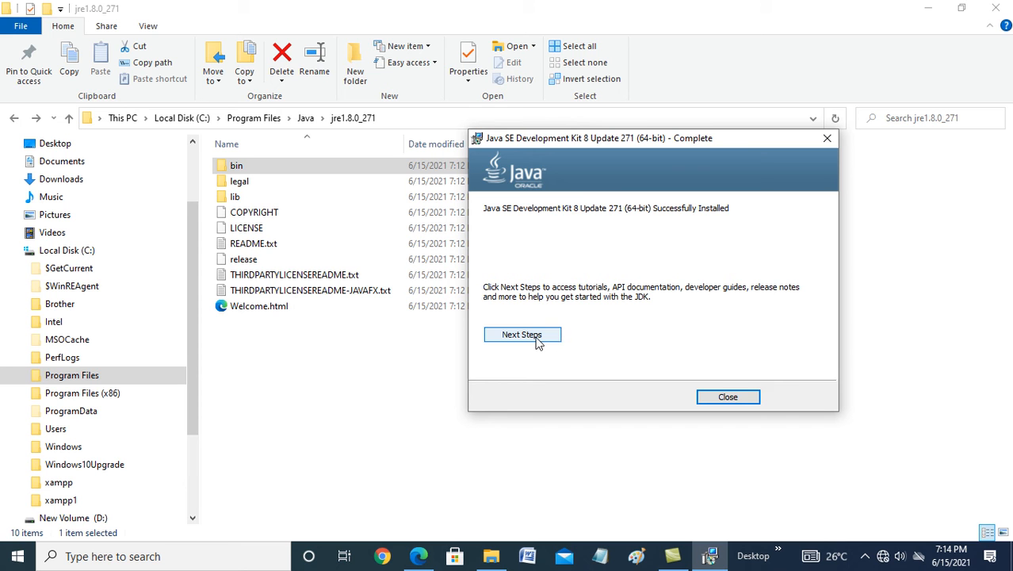
left_click(745, 397)
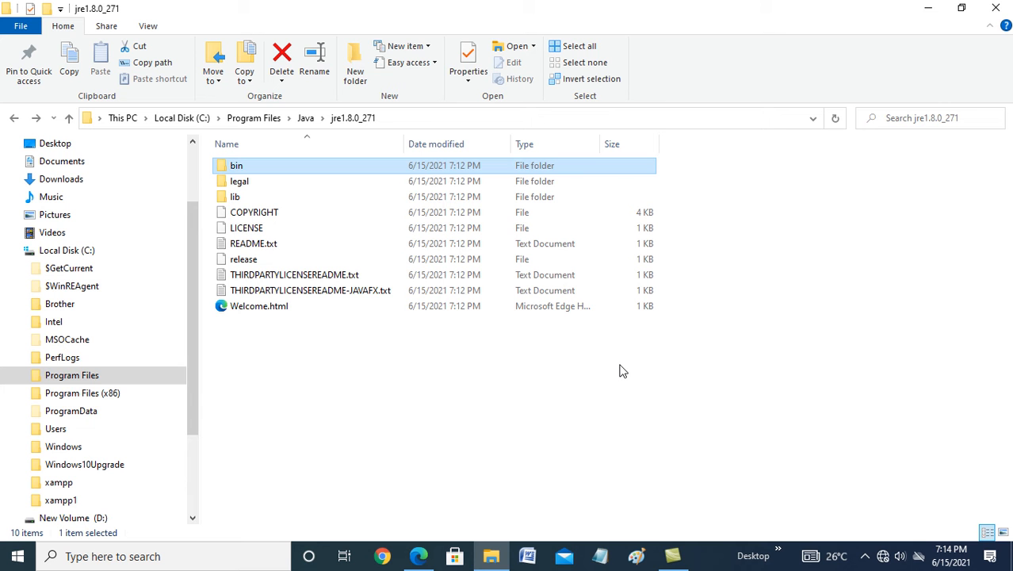
Step: Open Command Prompt, run javac, and review the usage listing from its beginning
key("super+r")
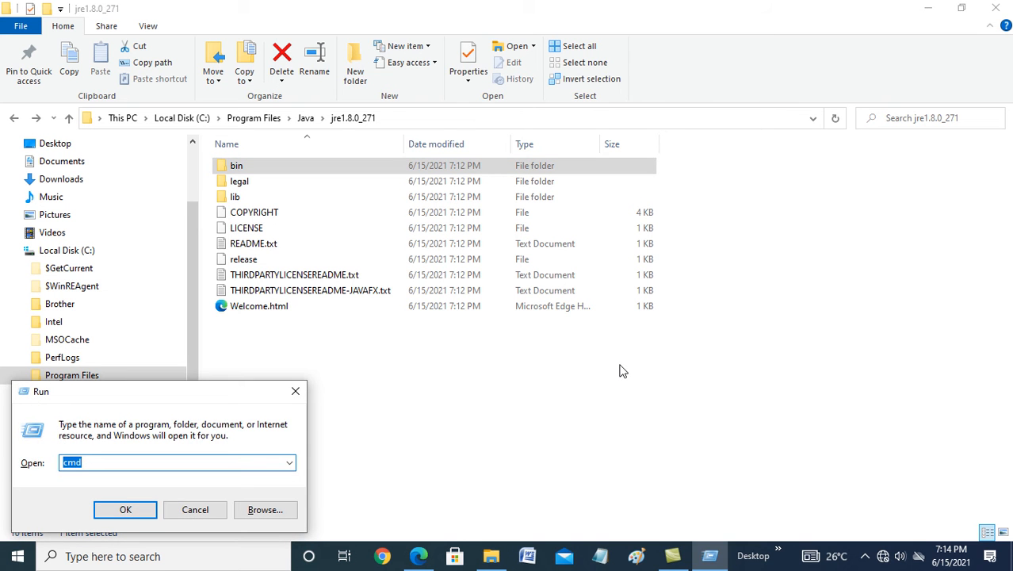
key("Return")
type("javac")
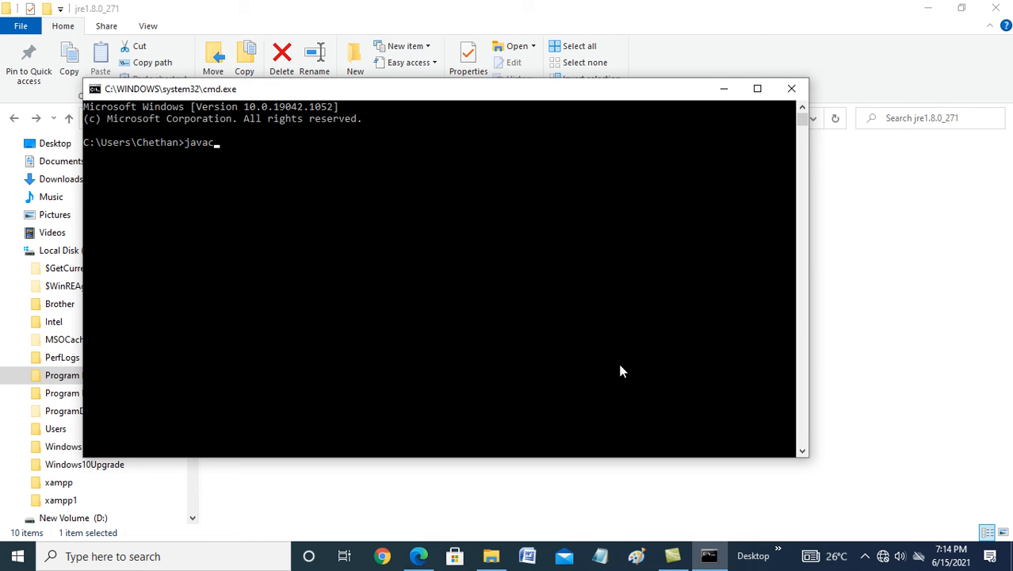
key("Return")
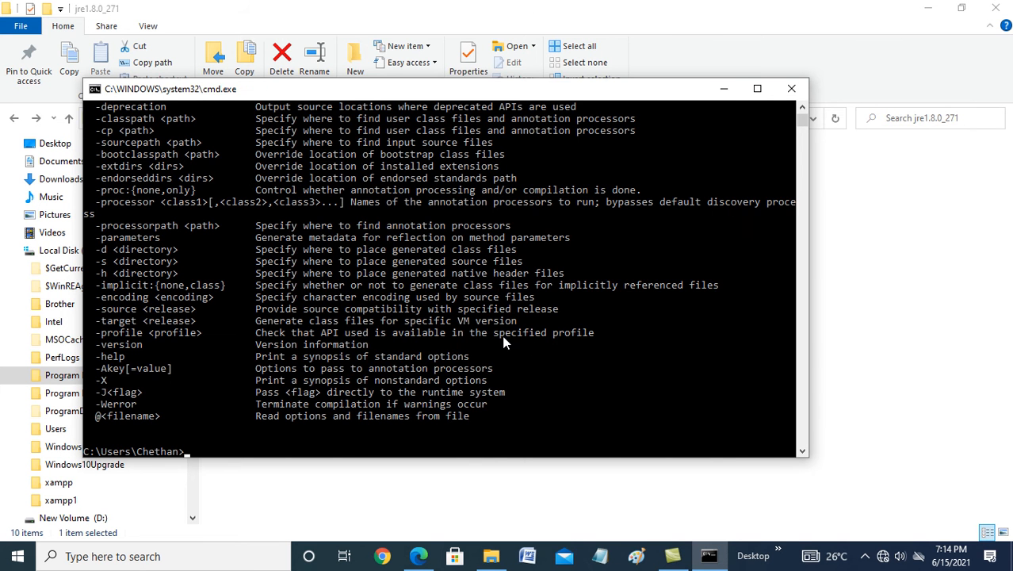
scroll(491, 317, "up", 4)
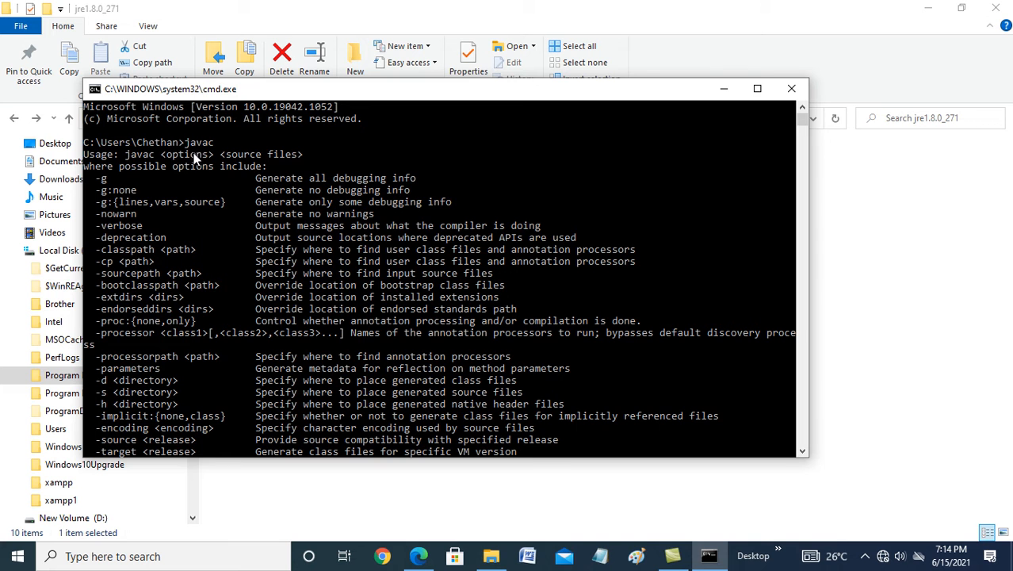
Step: Clear the console and check the installed Java version, trying java version and java -version
type("cls")
key("Return")
type("ja")
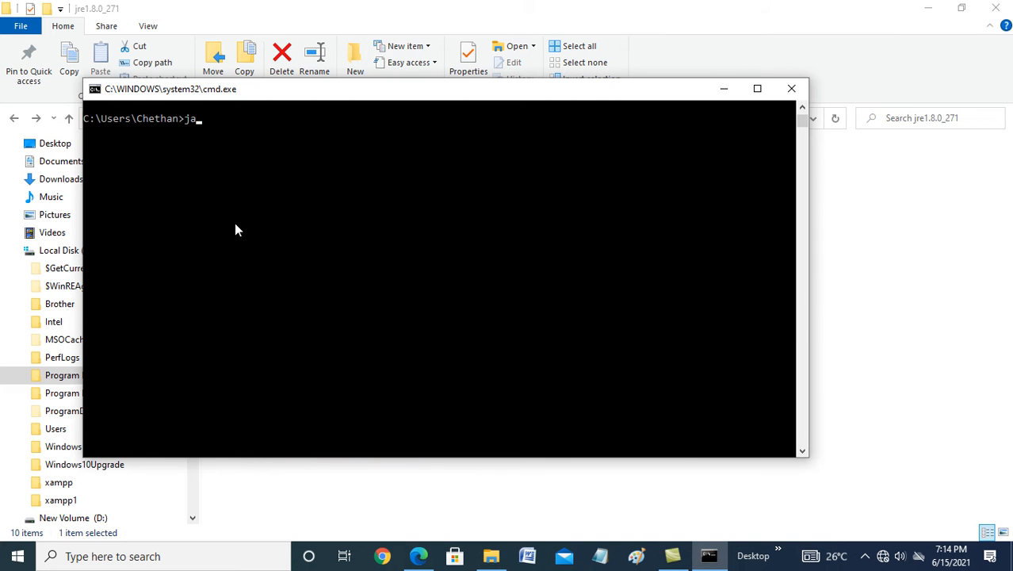
type("va version")
key("Return")
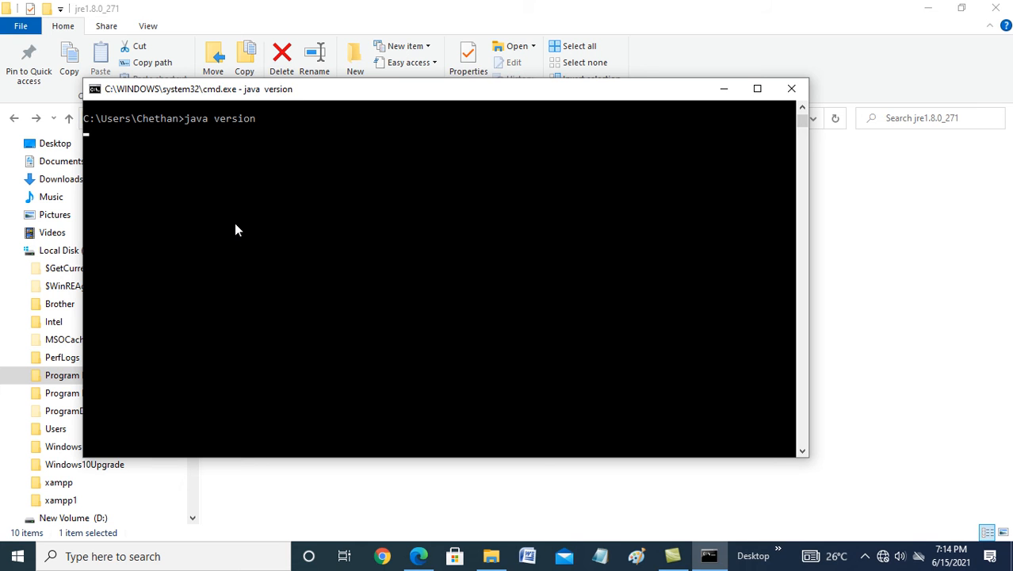
type("java")
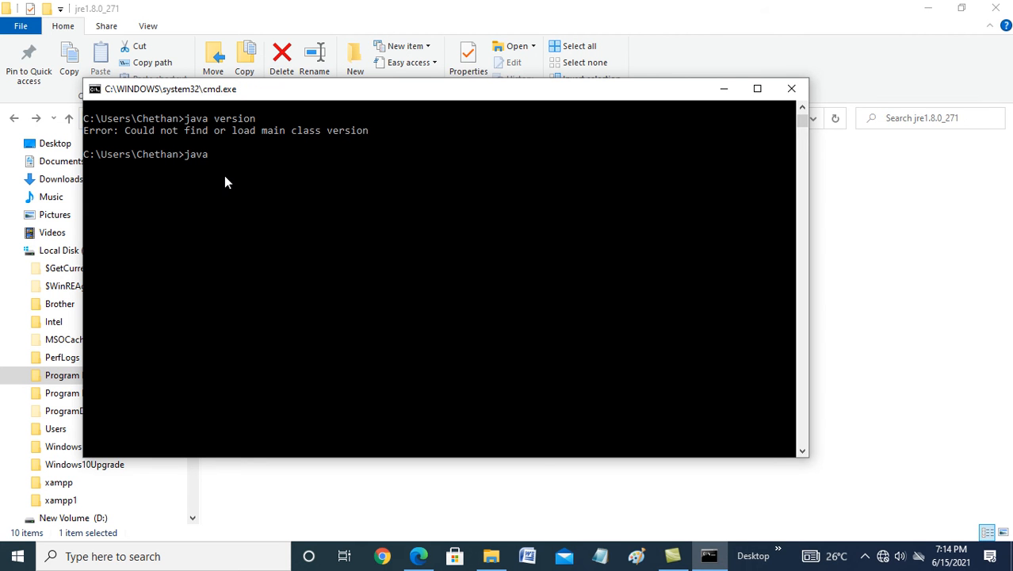
type(" -version")
key("Return")
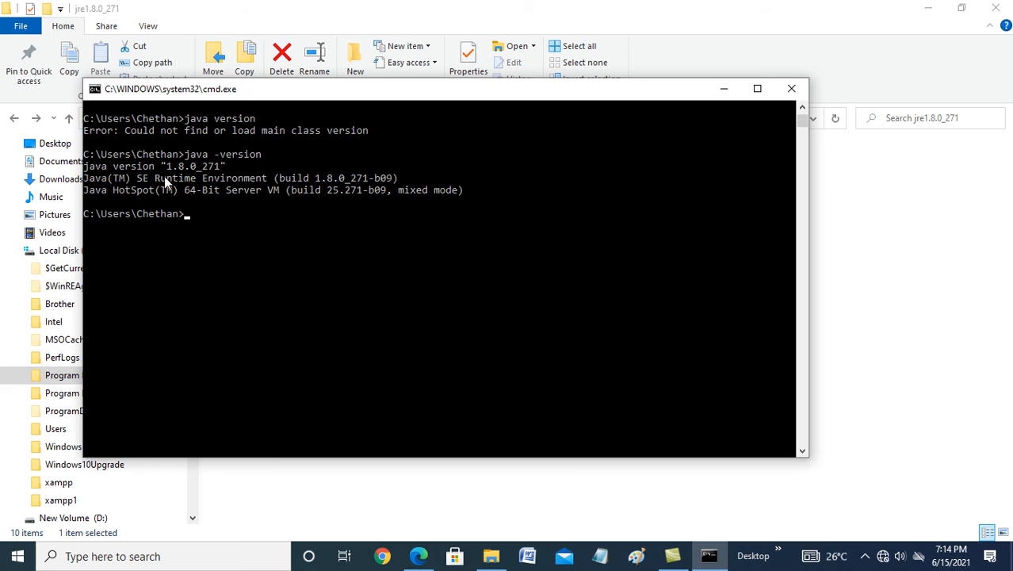
Step: Minimize Command Prompt and open the Environment Variables dialog through This PC's properties and advanced system settings
left_click(723, 90)
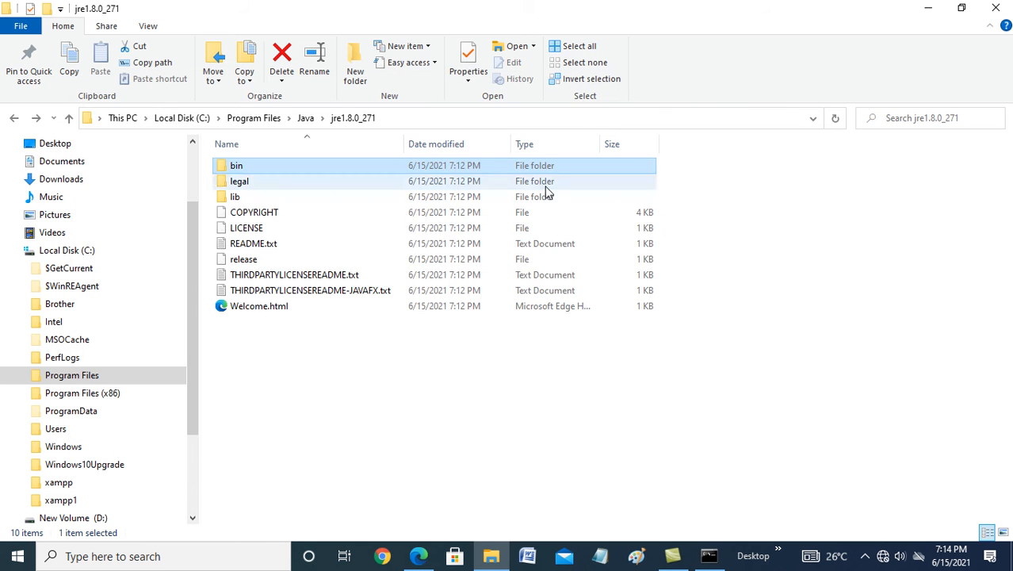
left_click(11, 251)
right_click(47, 202)
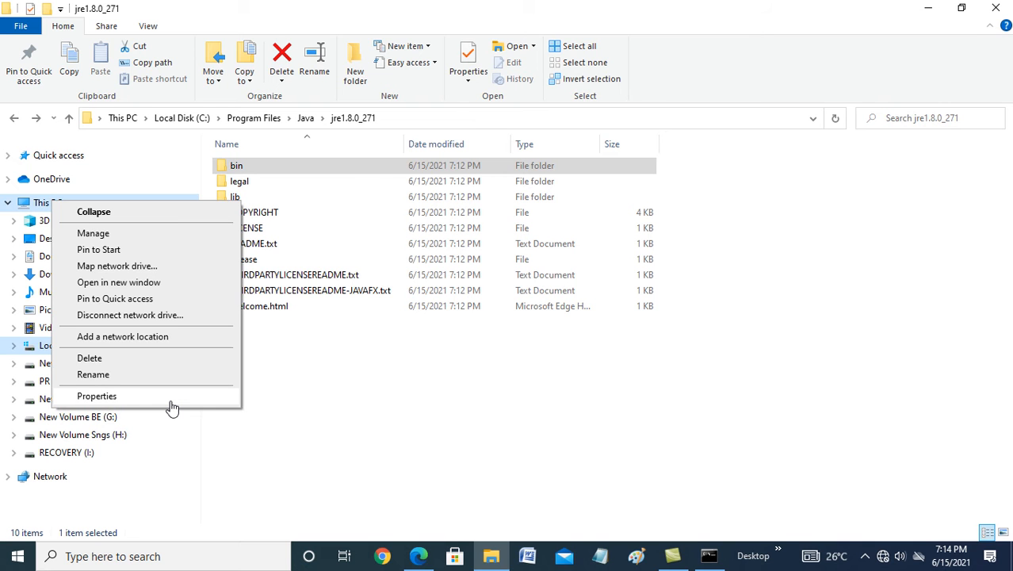
left_click(169, 401)
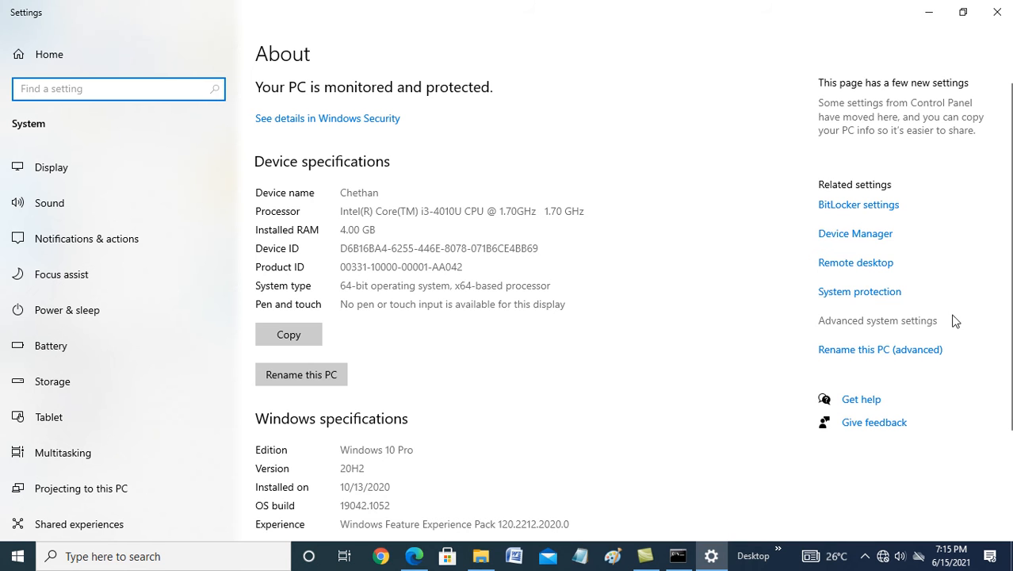
left_click(871, 325)
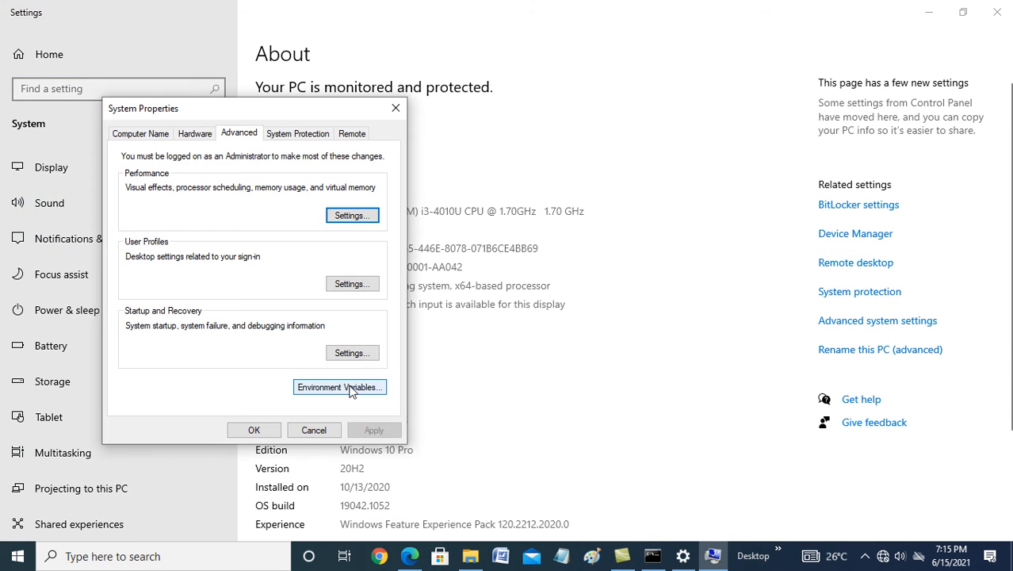
left_click(349, 388)
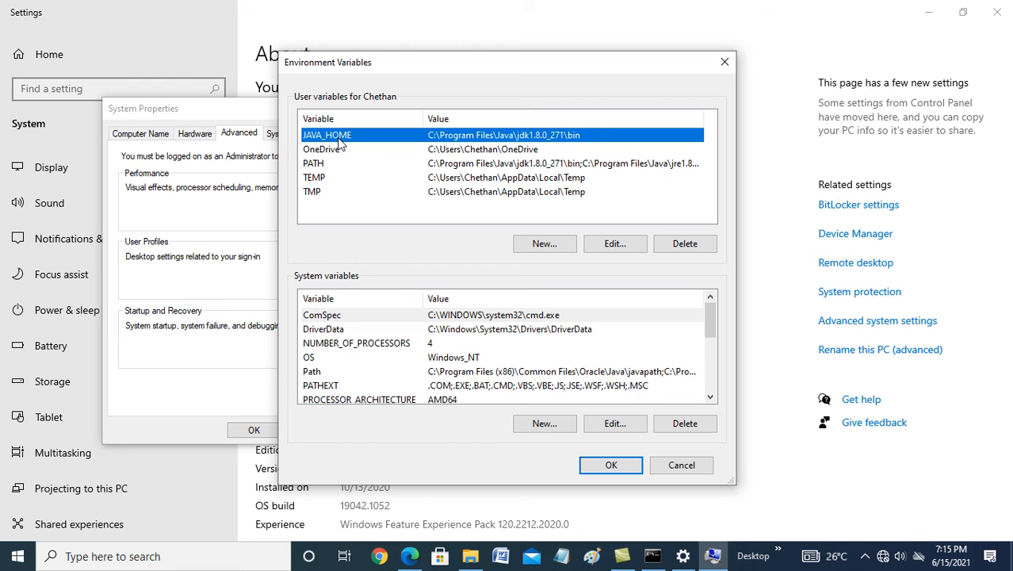
Step: Open the JAVA_HOME user variable for editing, review its name and value, and accept the dialog
left_click(615, 243)
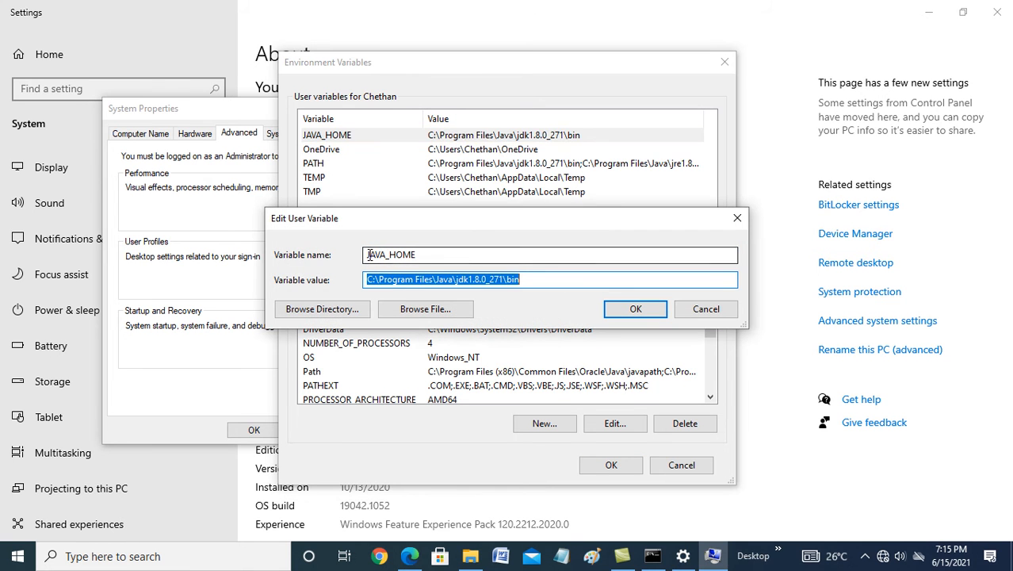
left_click(367, 254)
left_click_drag(367, 254, 433, 253)
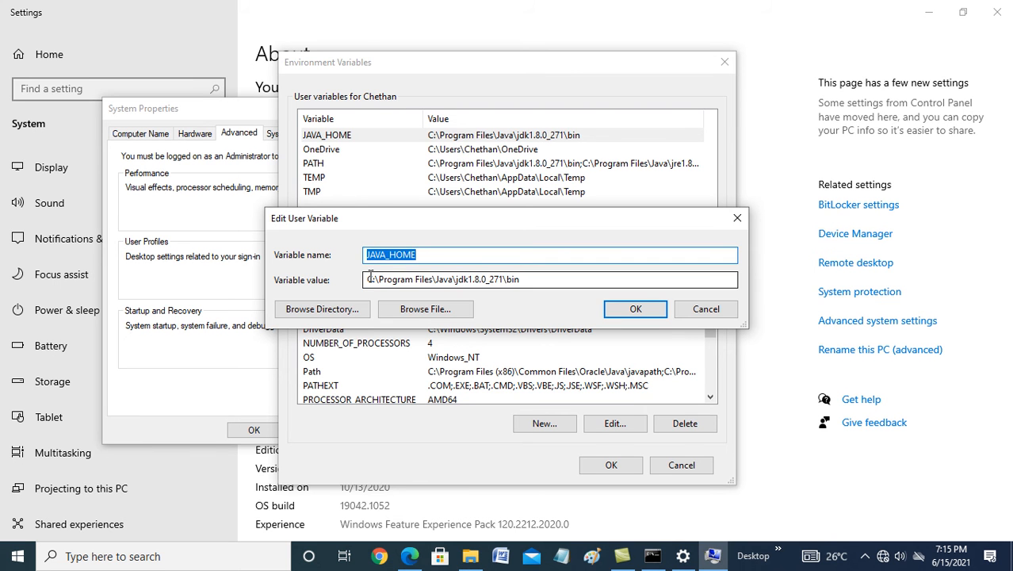
left_click_drag(369, 279, 523, 279)
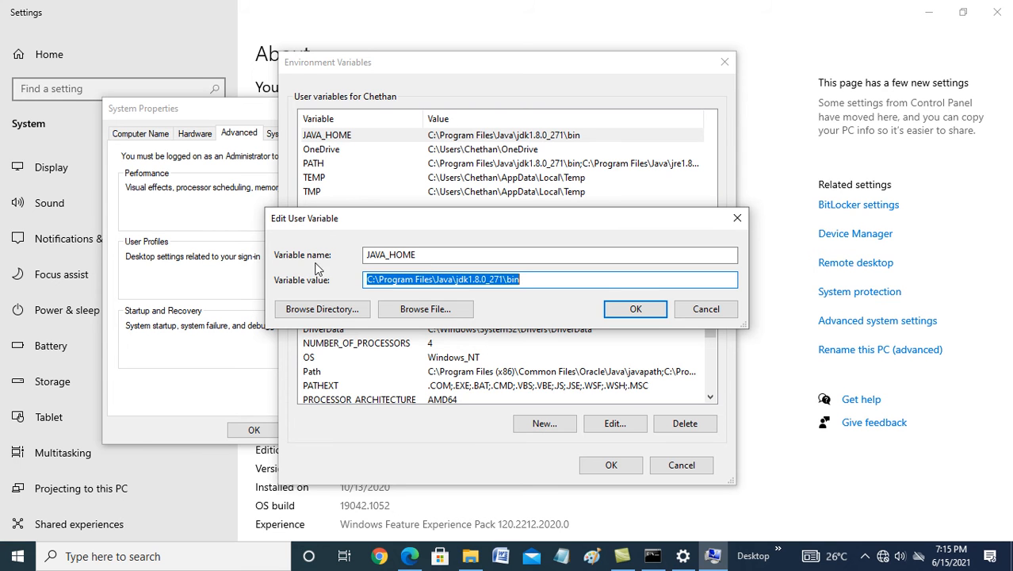
left_click(634, 309)
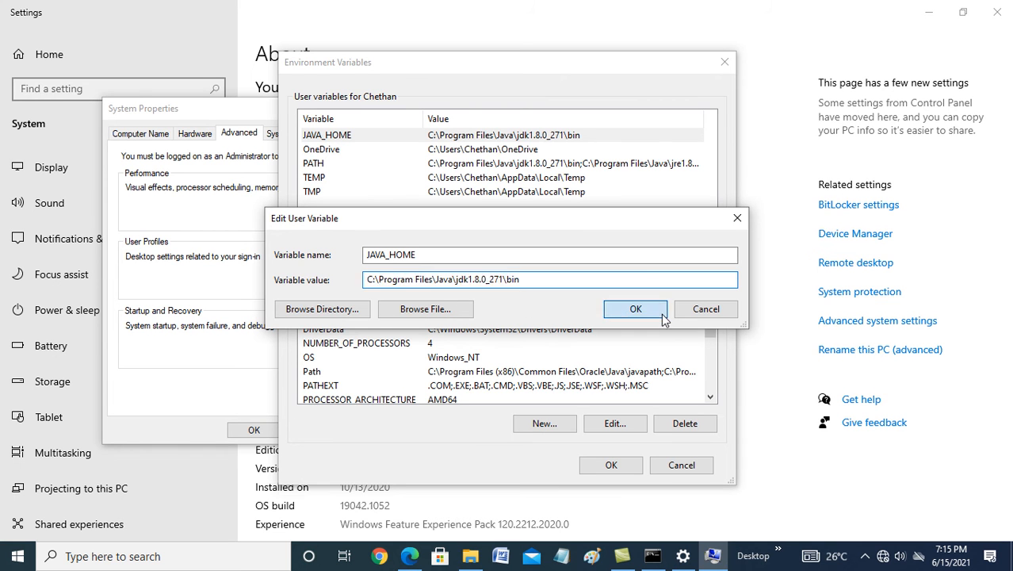
Step: Open the PATH user variable, review its Java bin folder entries, and accept the dialog
left_click(313, 163)
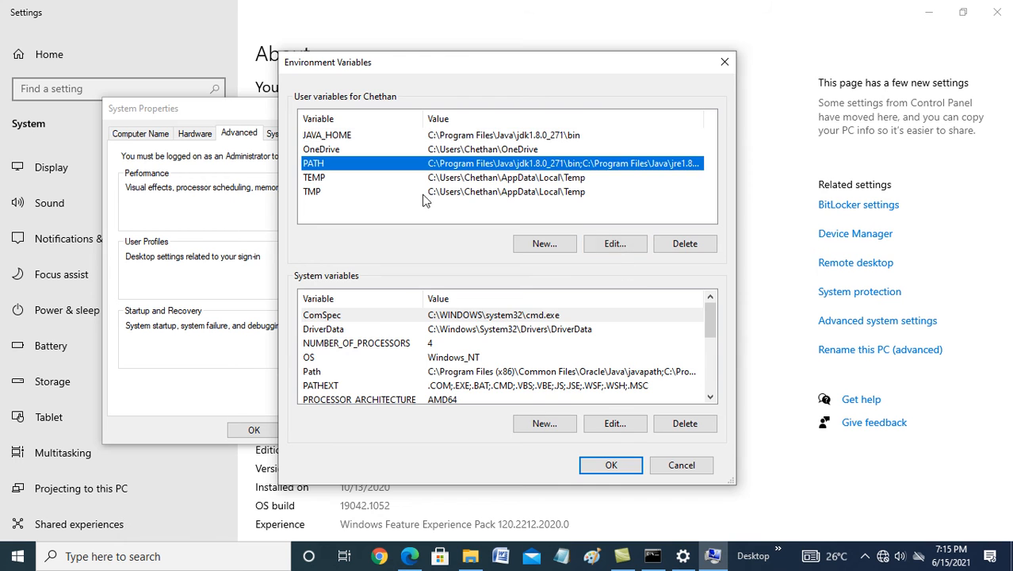
left_click(618, 245)
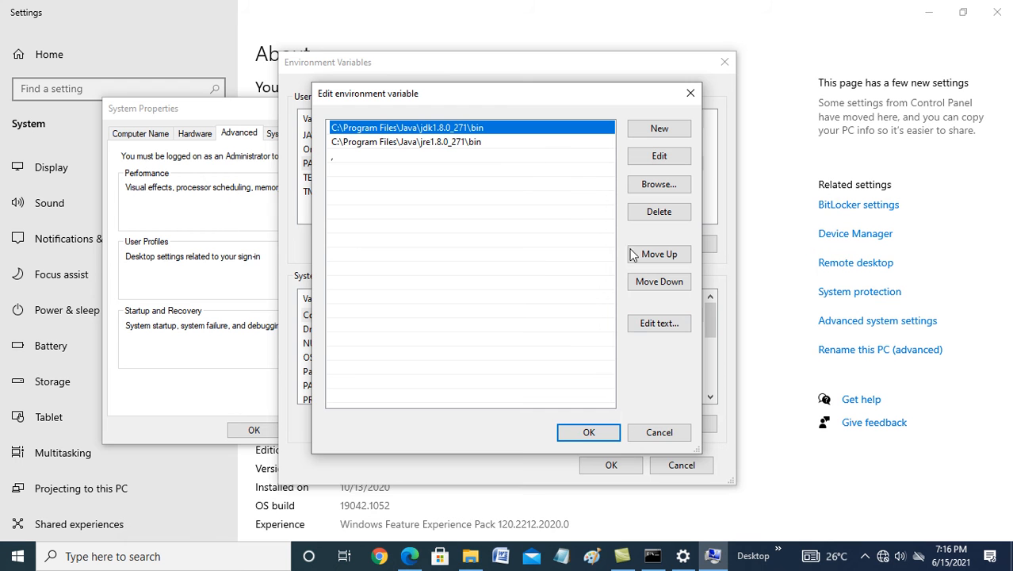
left_click(596, 432)
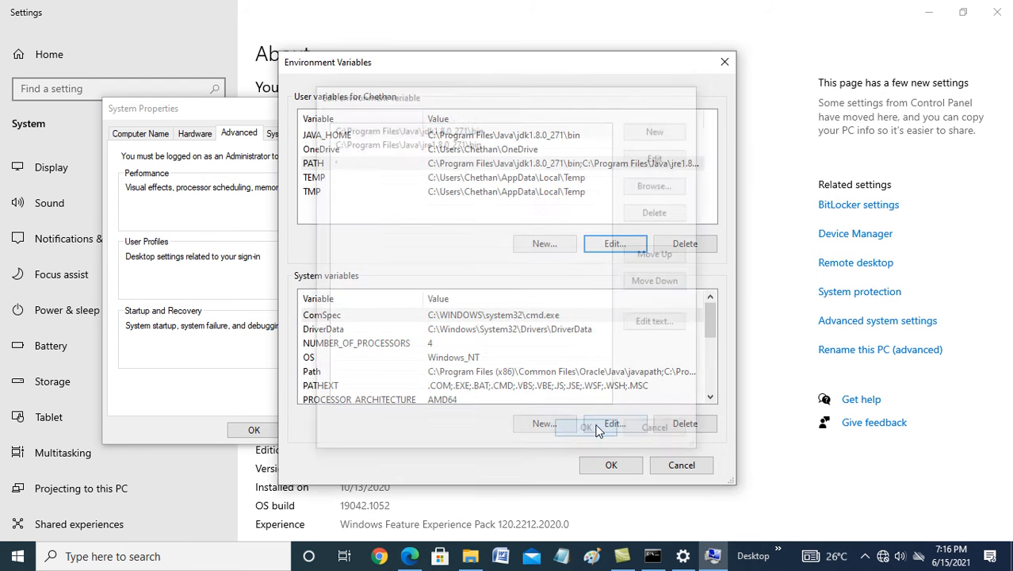
Step: Bring up Command Prompt, review the javac and java -version output, and minimize the console
left_click(651, 556)
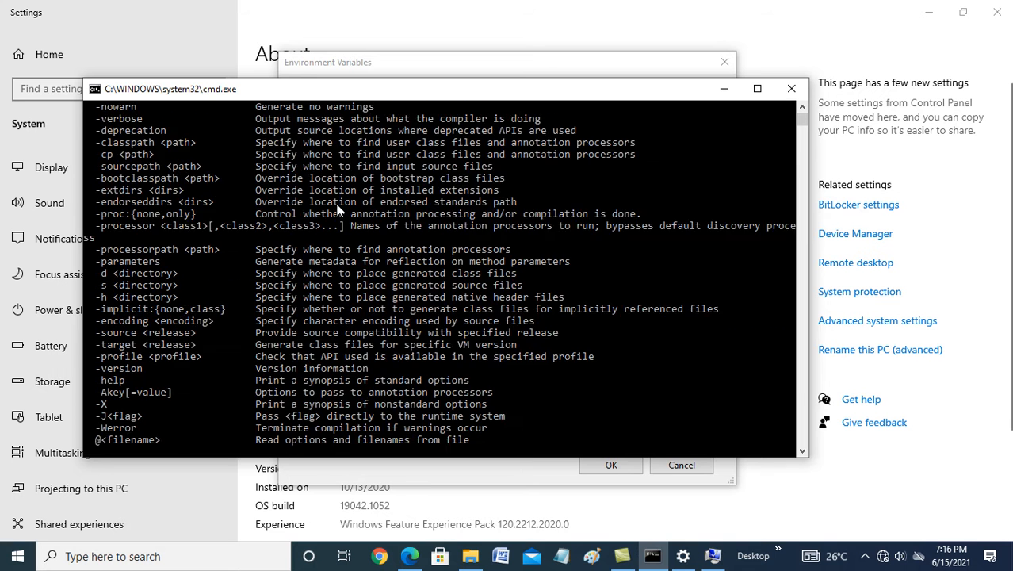
scroll(94, 184, "up", 4)
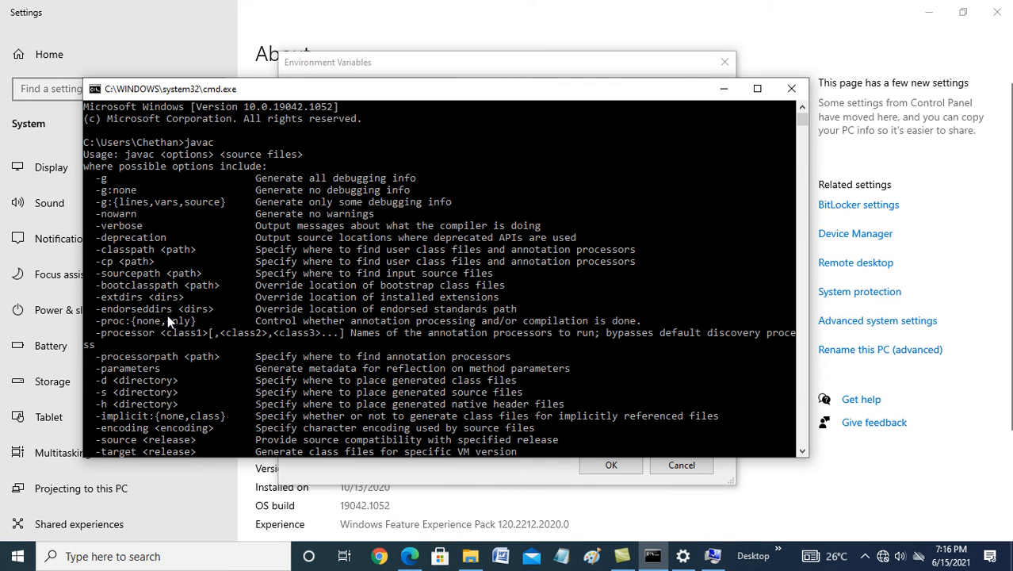
scroll(301, 251, "down", 10)
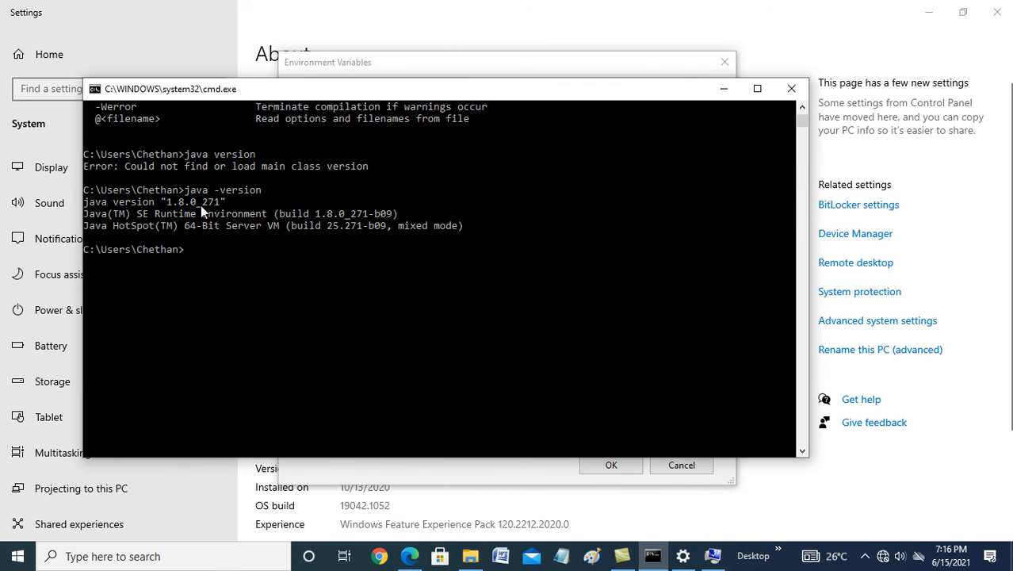
left_click(181, 192)
left_click_drag(181, 191, 270, 192)
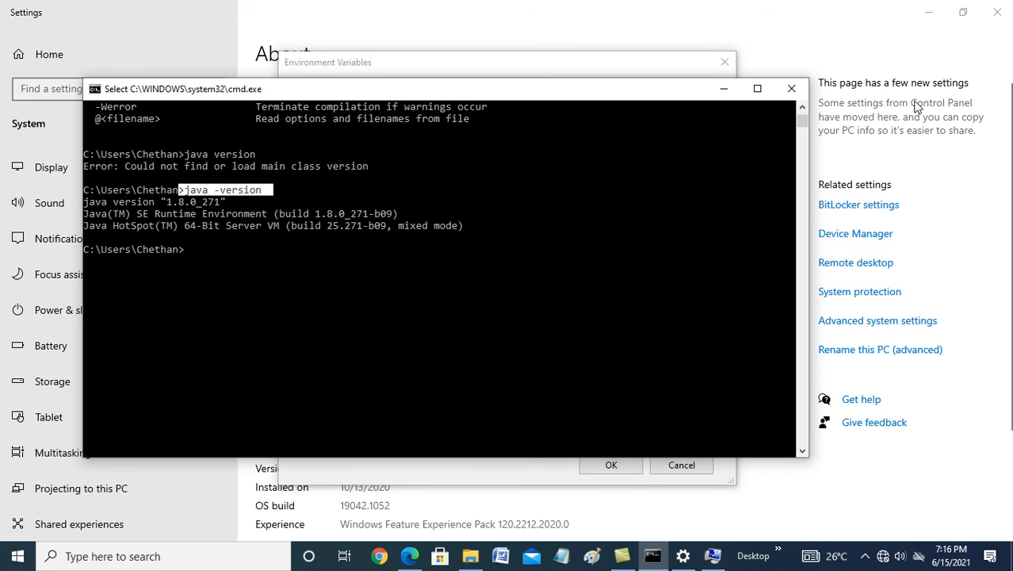
left_click(727, 93)
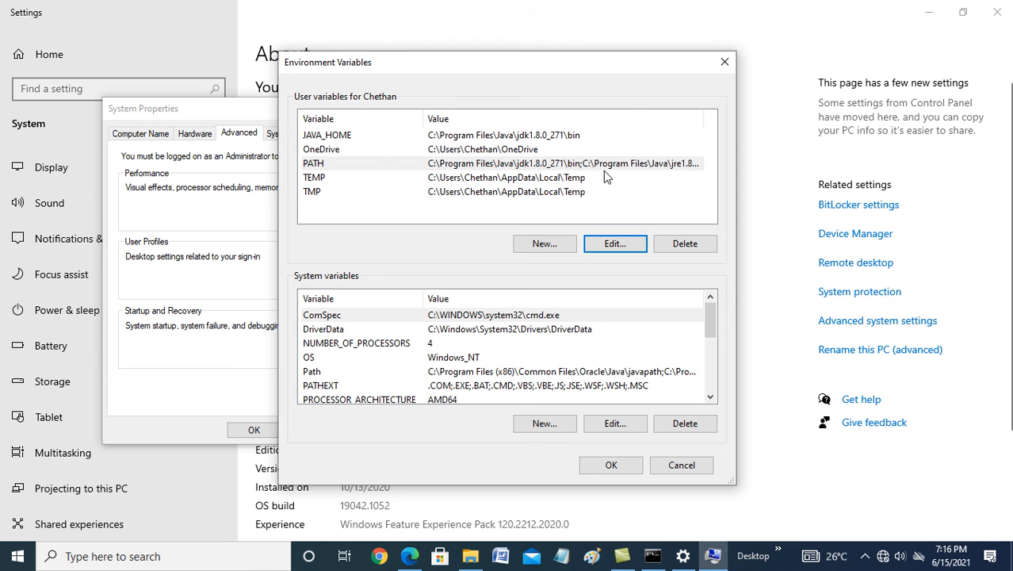
Step: Close the Environment Variables and System Properties dialogs and minimize the Settings window
left_click(725, 62)
left_click(395, 108)
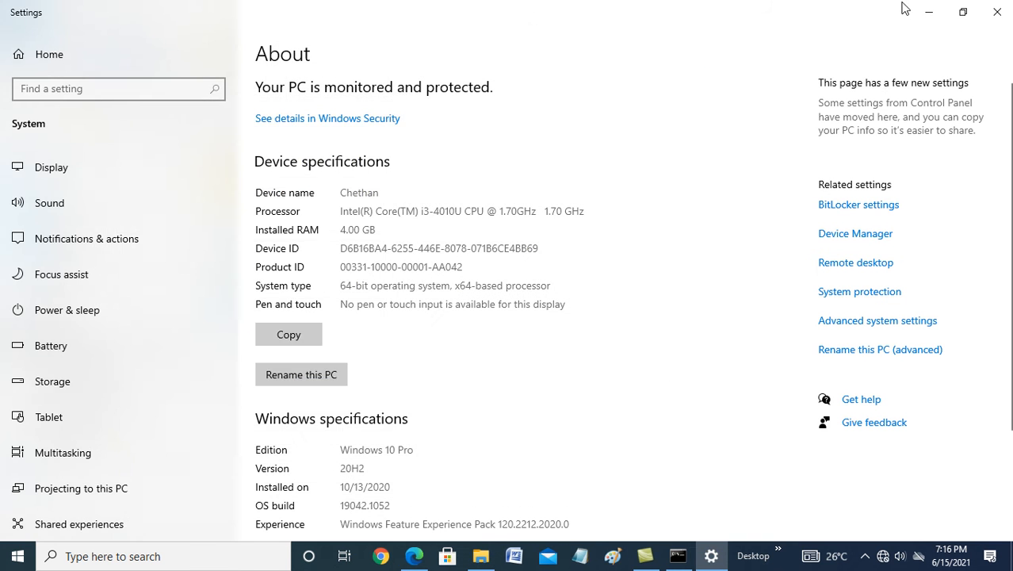
left_click(930, 18)
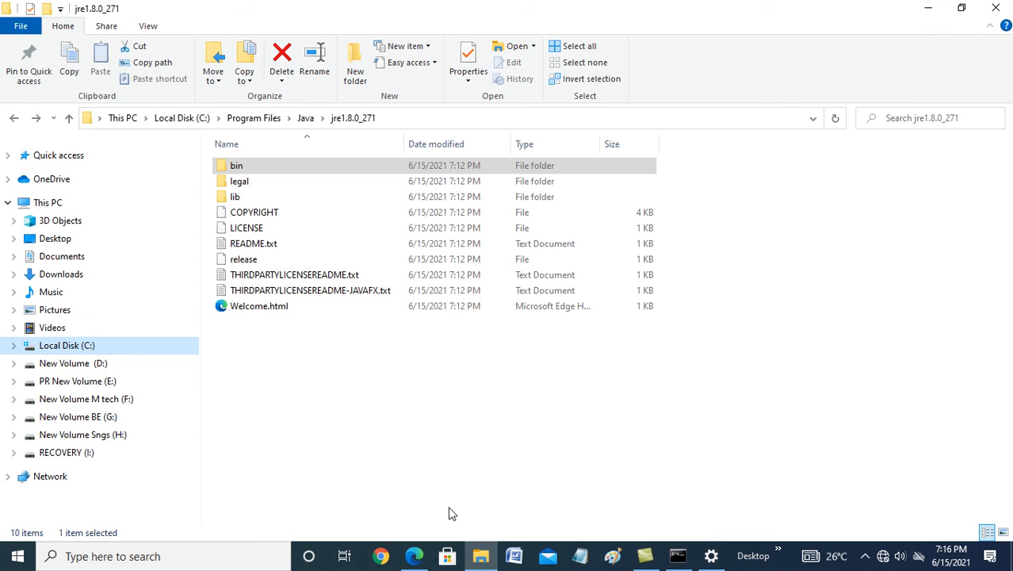
Step: Launch eclipse.exe from the eclipse-jee-2019-06-R-win32-x86_64 folder in Java Softwares on drive D:, and narrow the Package Explorer pane
left_click(479, 555)
left_click(480, 555)
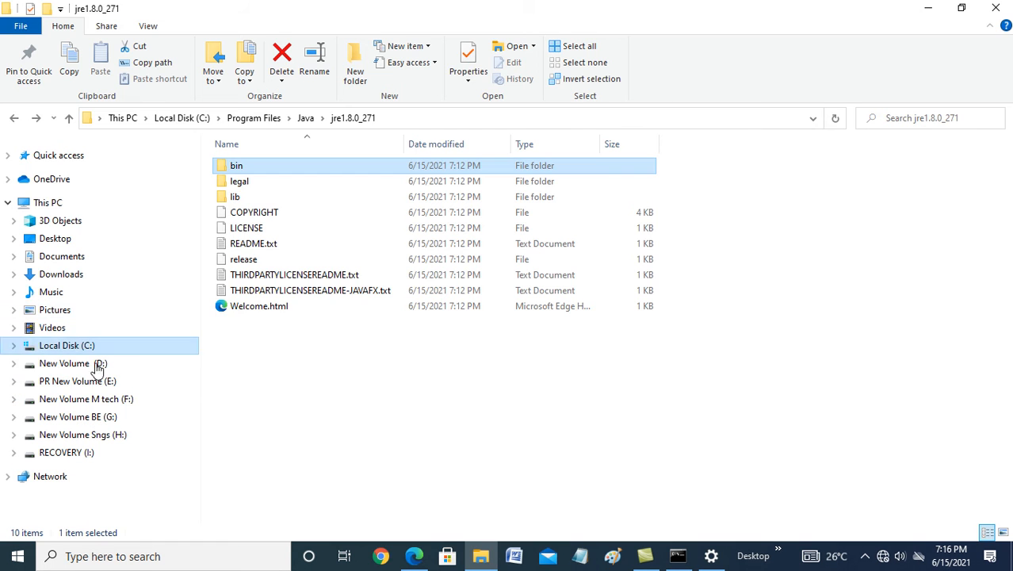
left_click(89, 368)
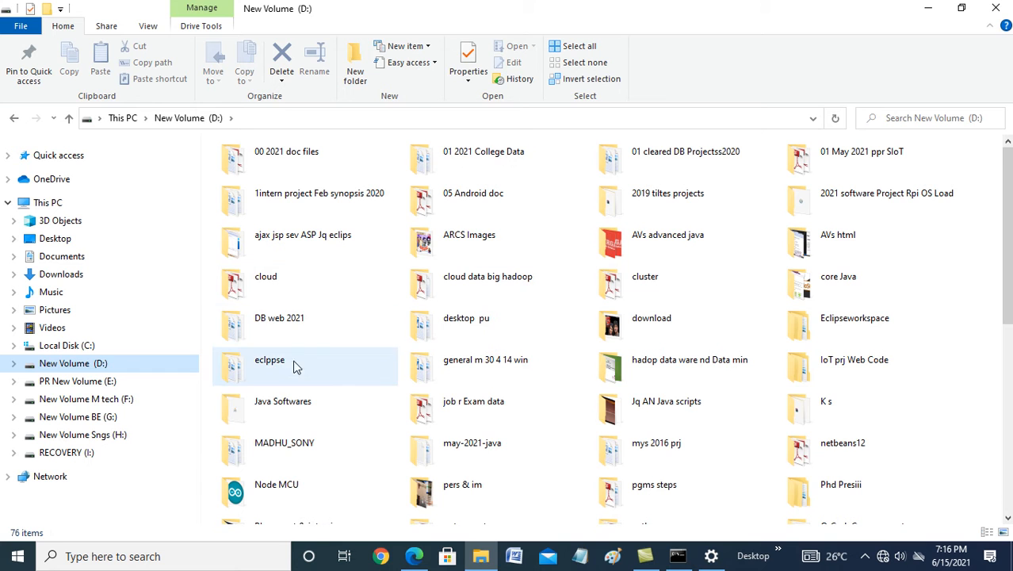
double_click(294, 401)
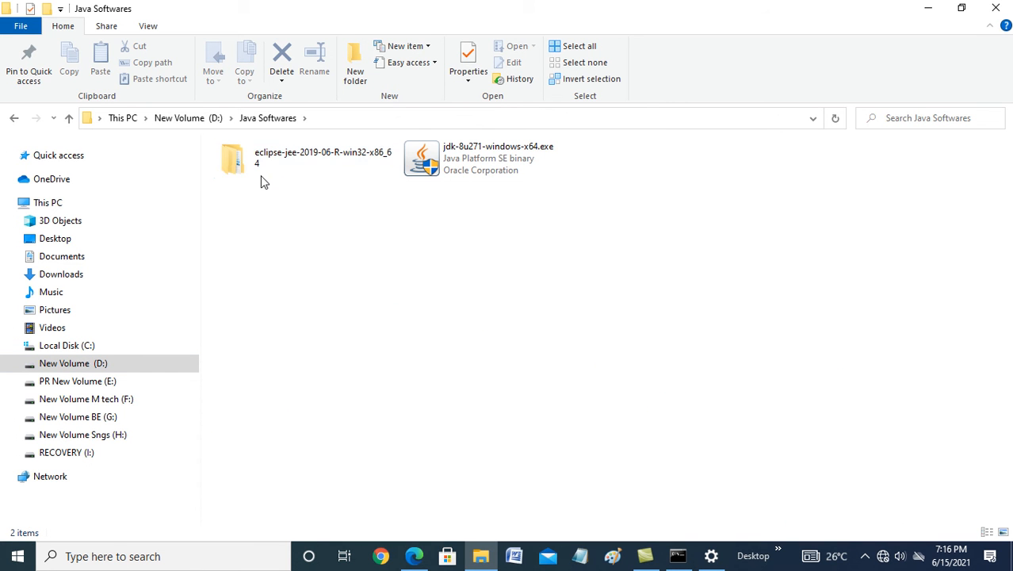
double_click(267, 172)
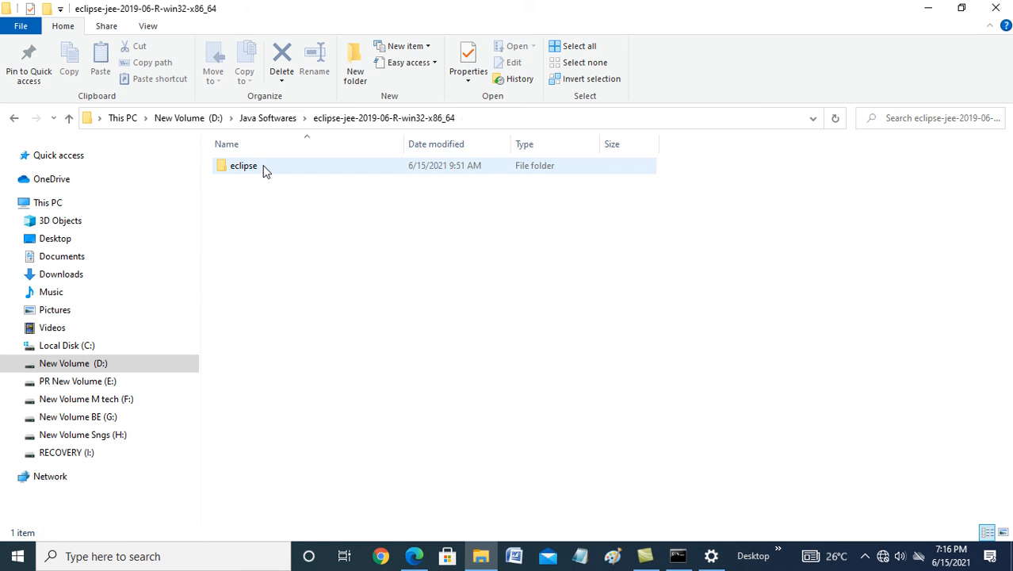
double_click(266, 172)
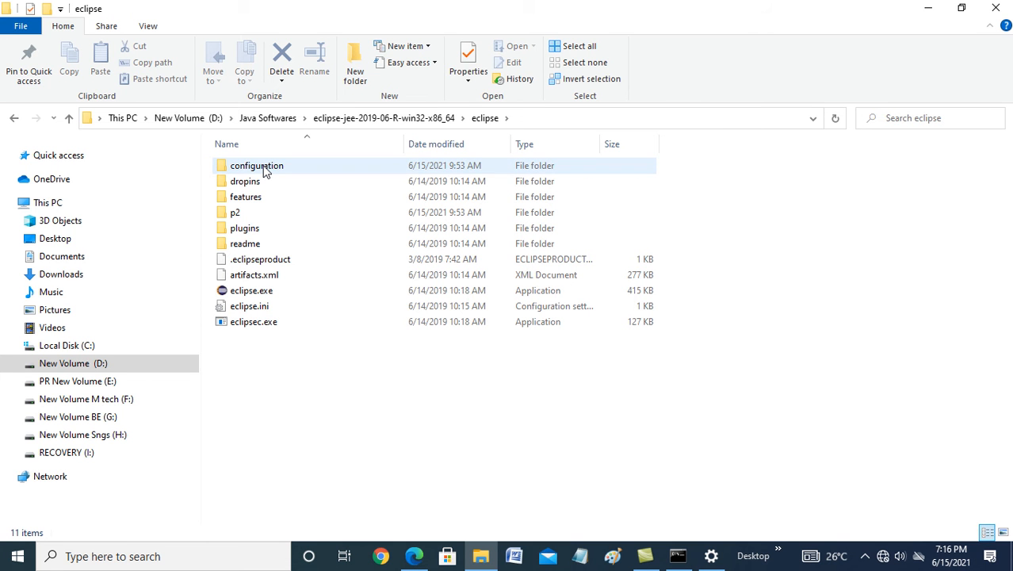
double_click(266, 291)
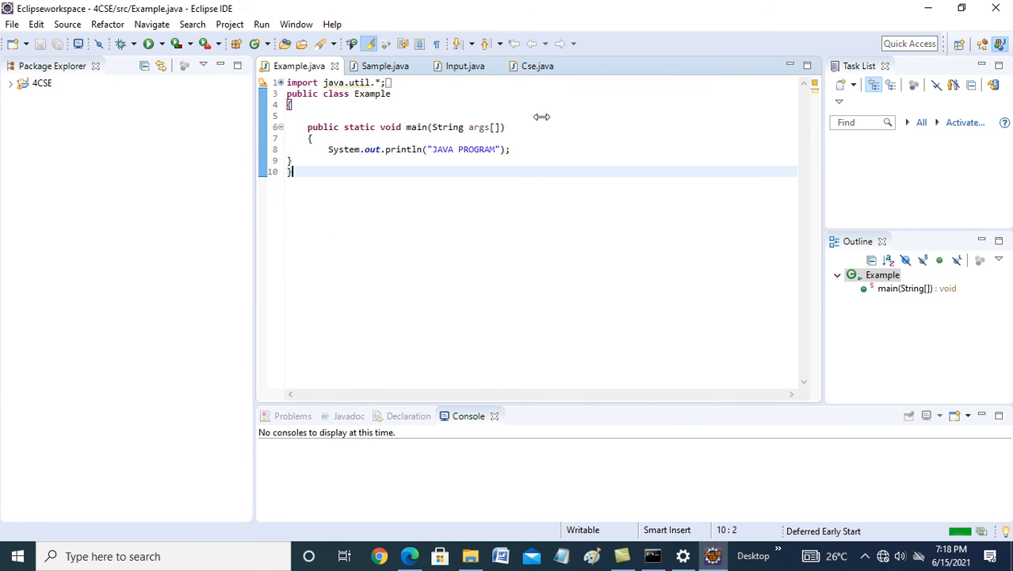
left_click_drag(254, 373, 170, 373)
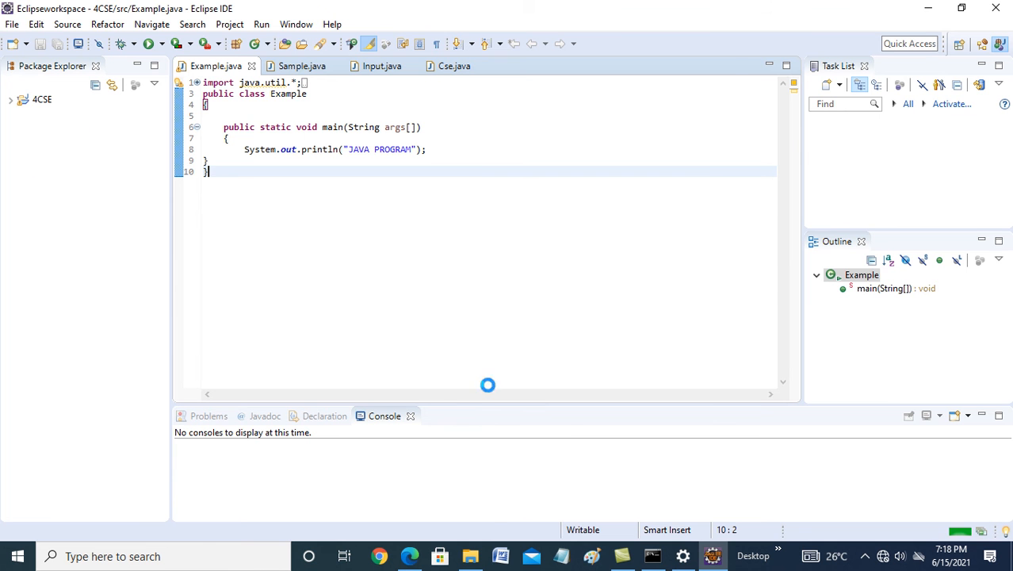
Step: Switch to File Explorer and examine the Java source files in D:\Eclipseworkspace\4CSE\src
left_click(470, 555)
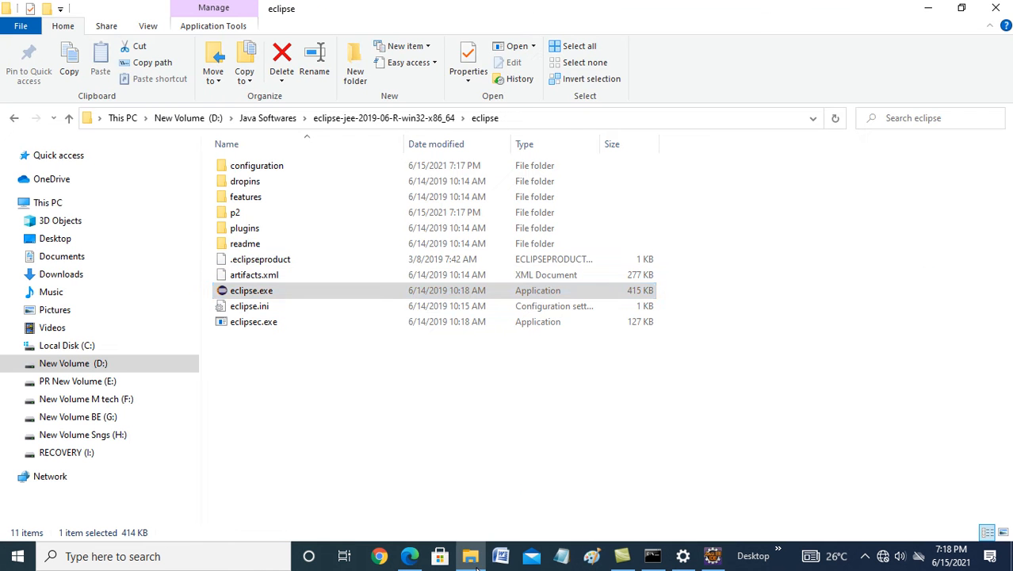
left_click(96, 363)
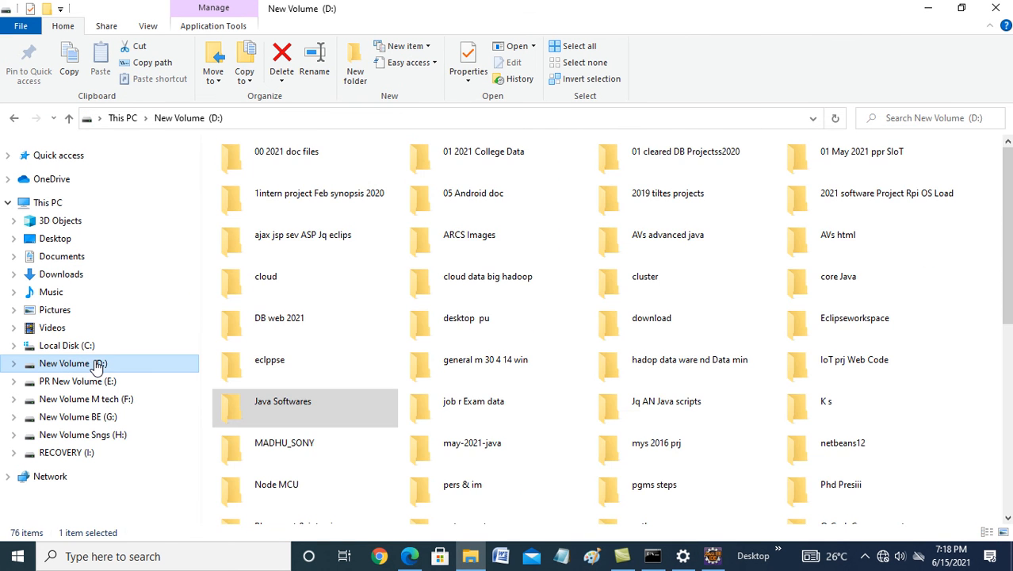
left_click(864, 331)
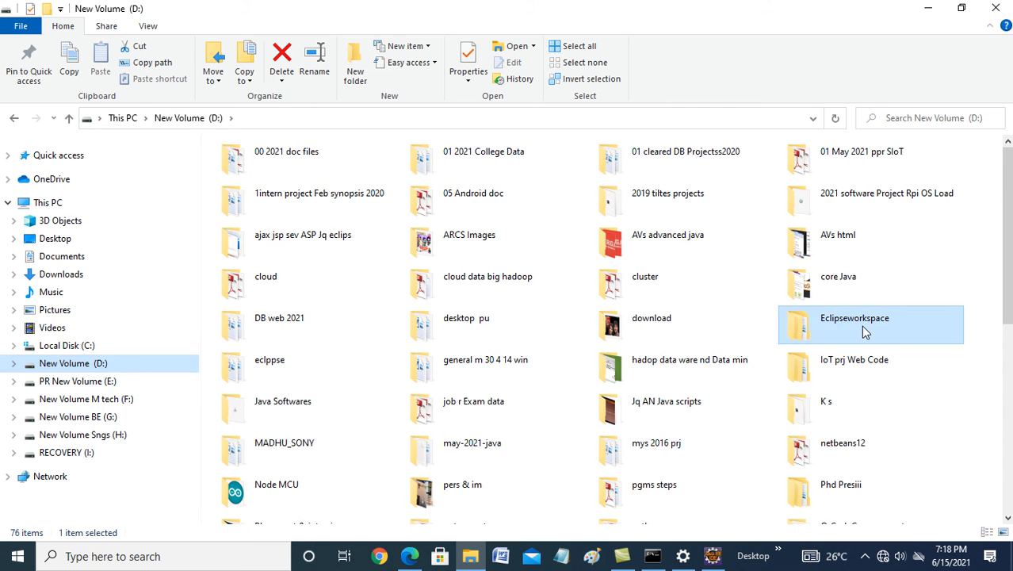
double_click(864, 331)
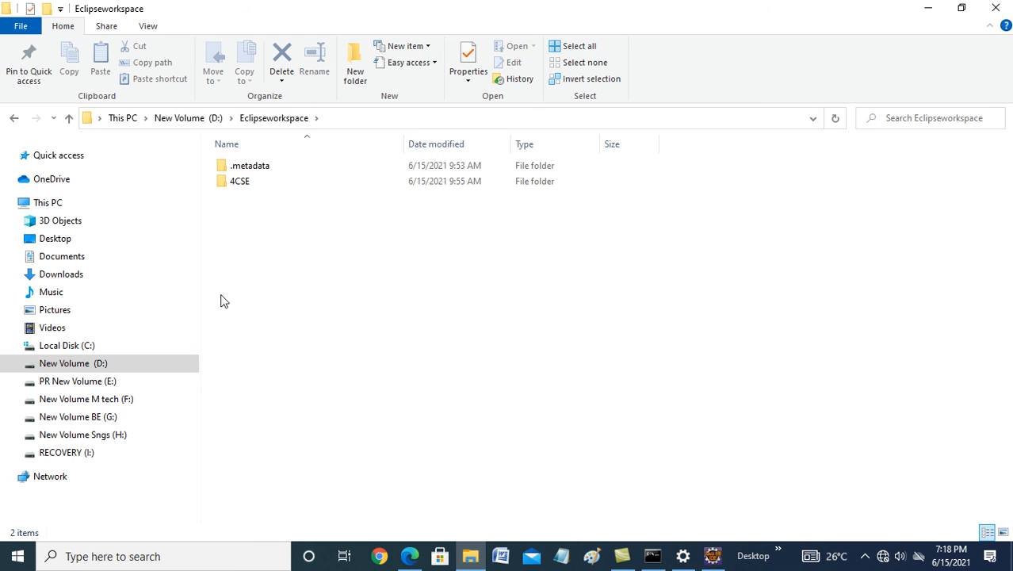
double_click(241, 184)
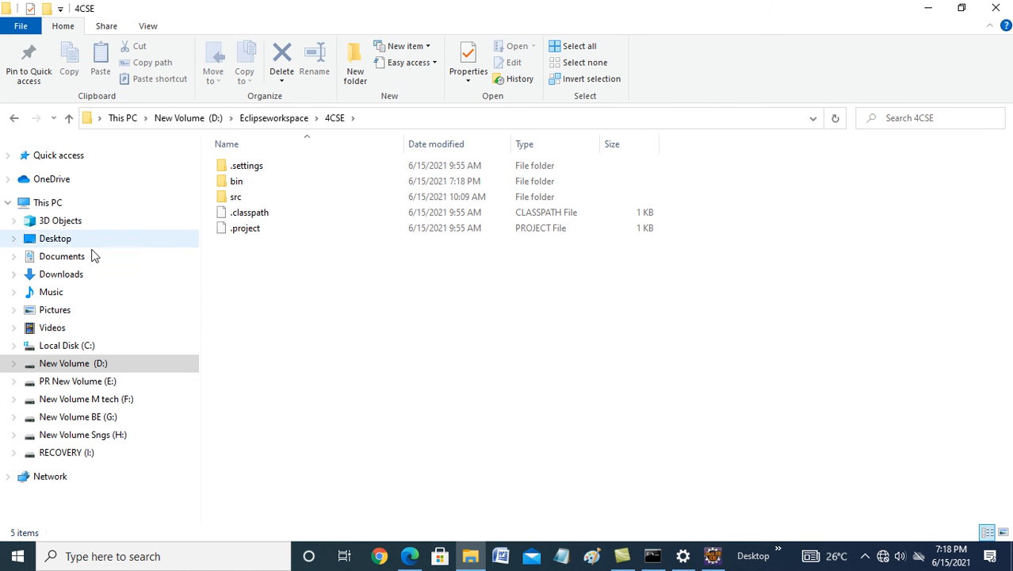
double_click(252, 198)
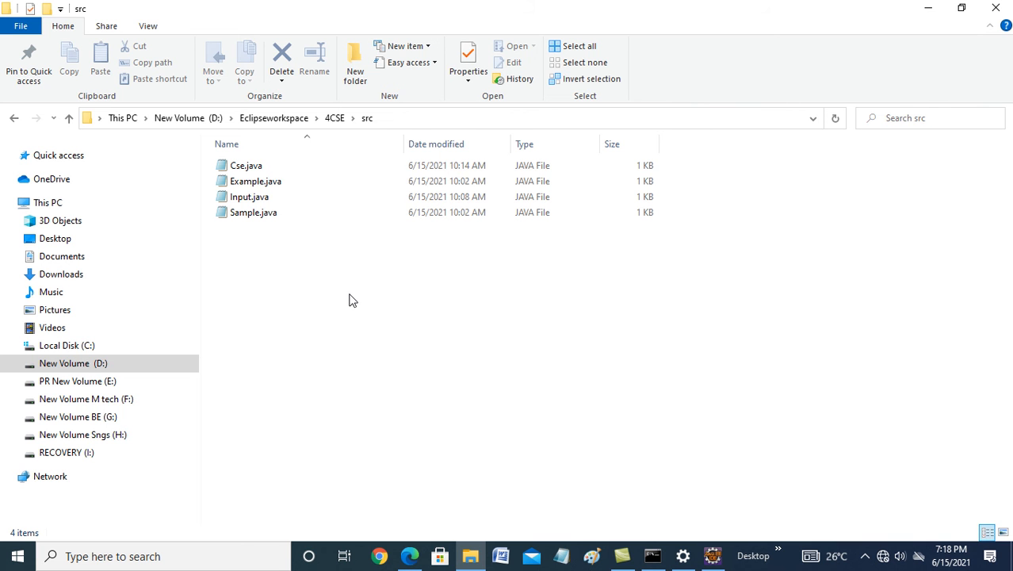
Step: Switch from File Explorer back to Eclipse
left_click(716, 556)
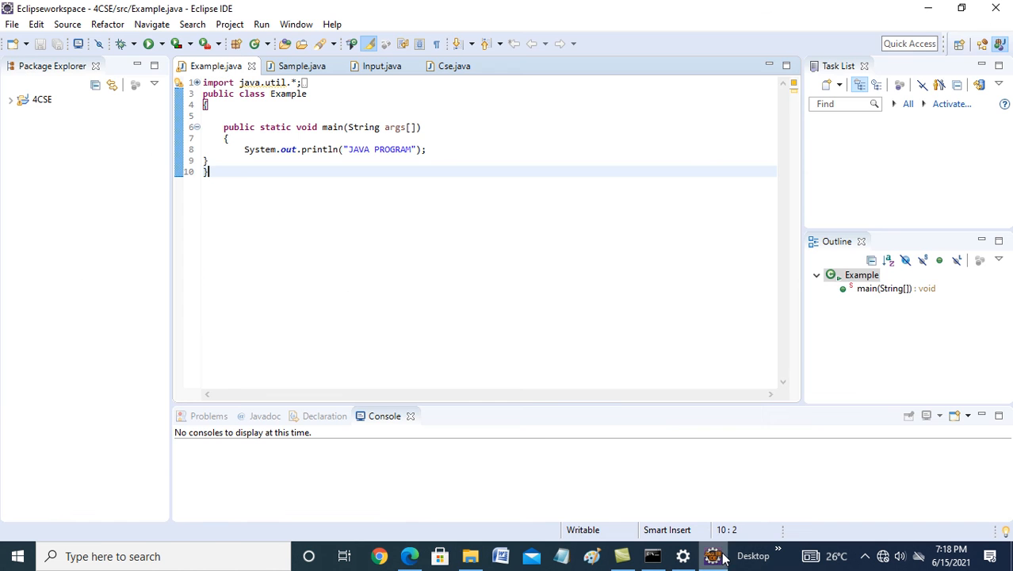
left_click(11, 25)
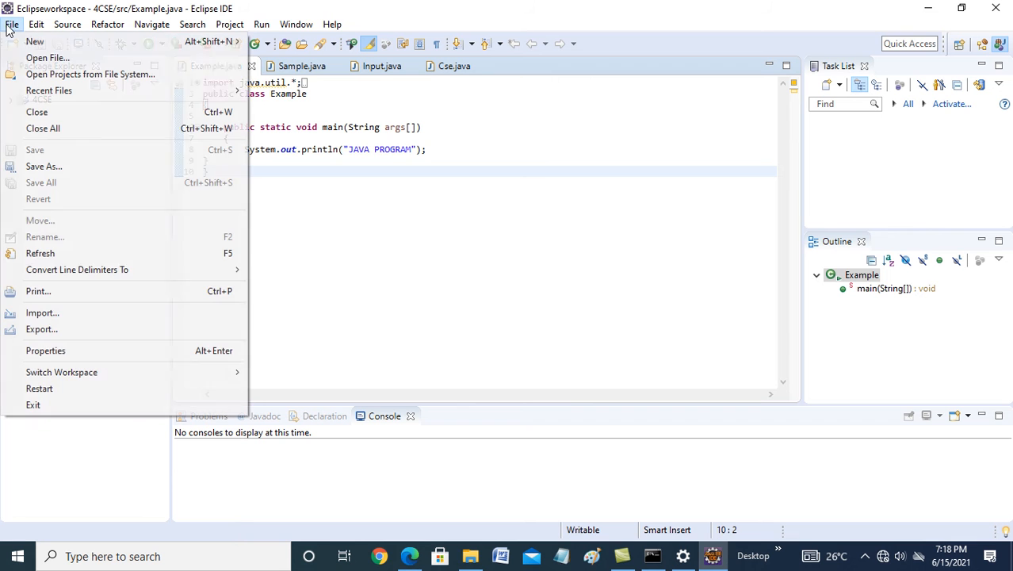
mouse_move(25, 42)
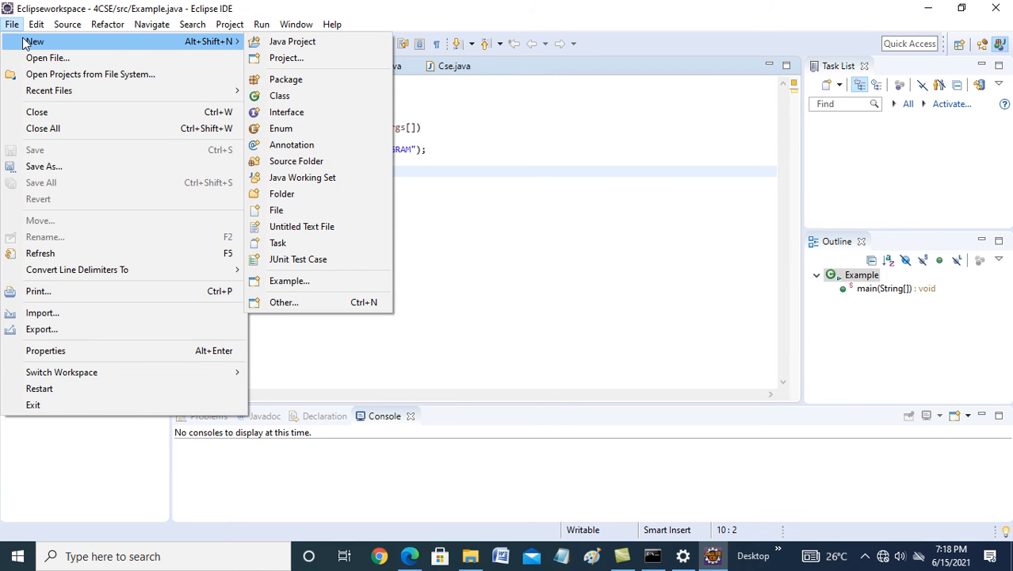
left_click(281, 96)
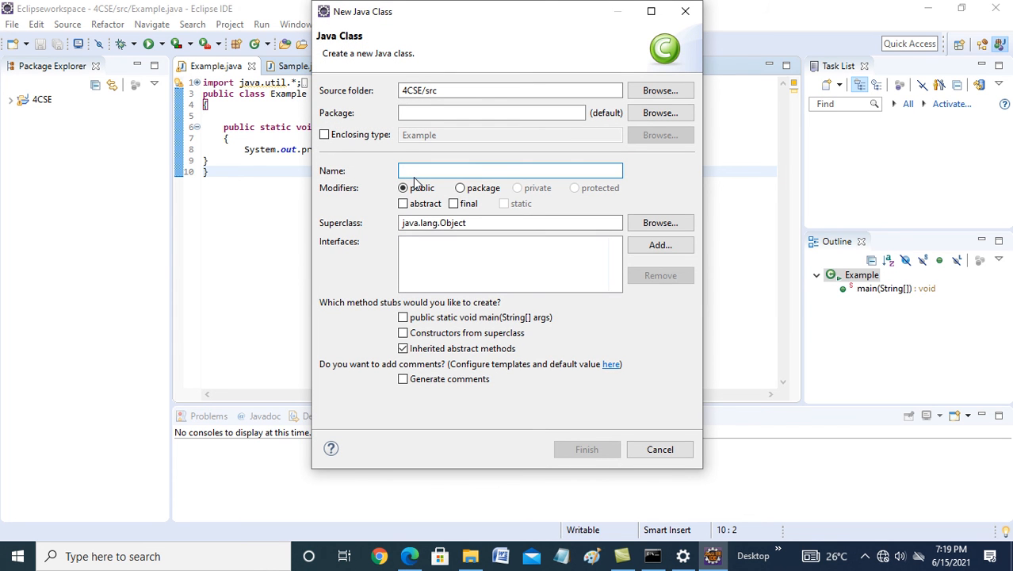
type("E")
key("BackSpace")
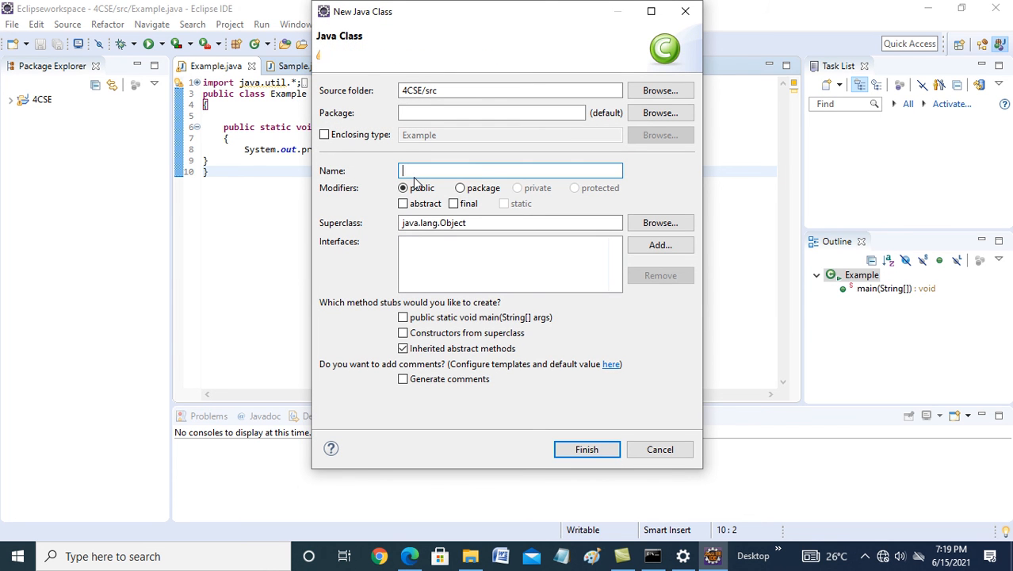
type("CS")
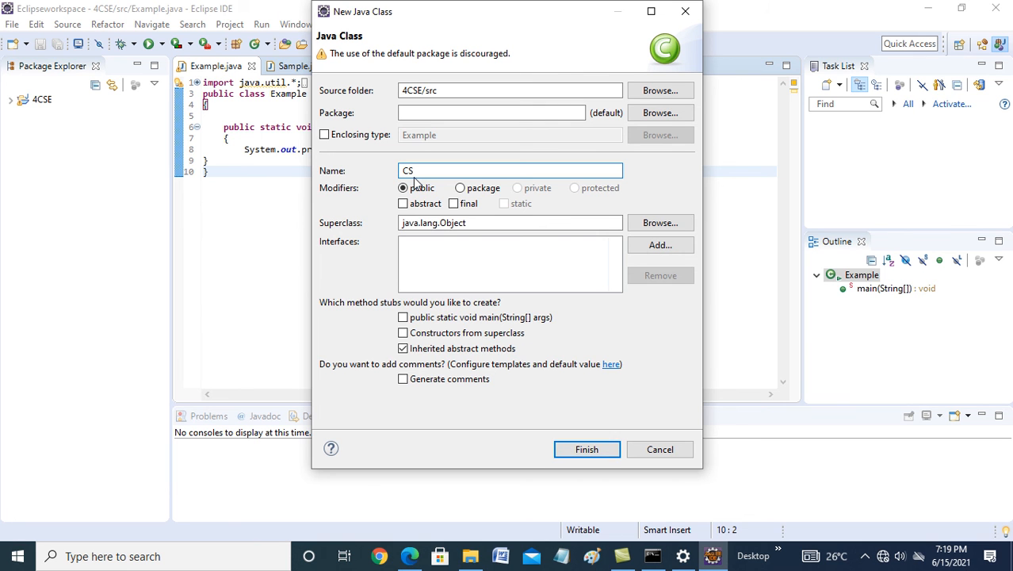
type("se")
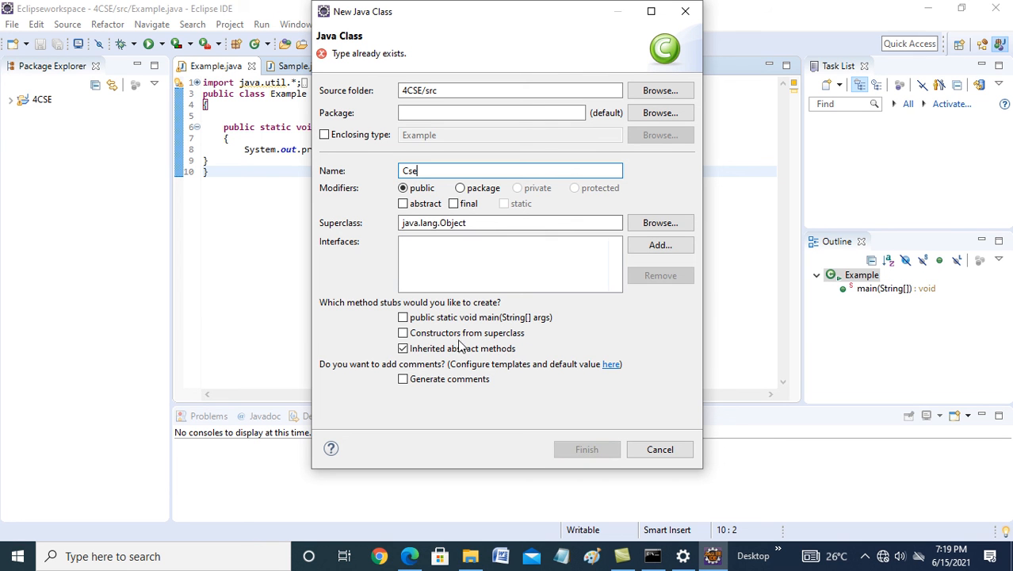
left_click(402, 317)
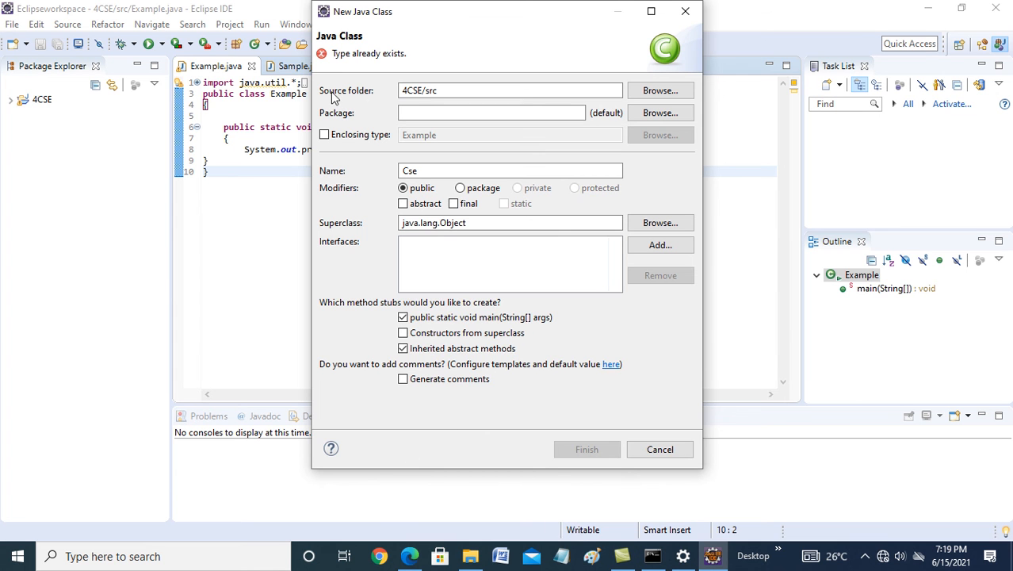
left_click(431, 172)
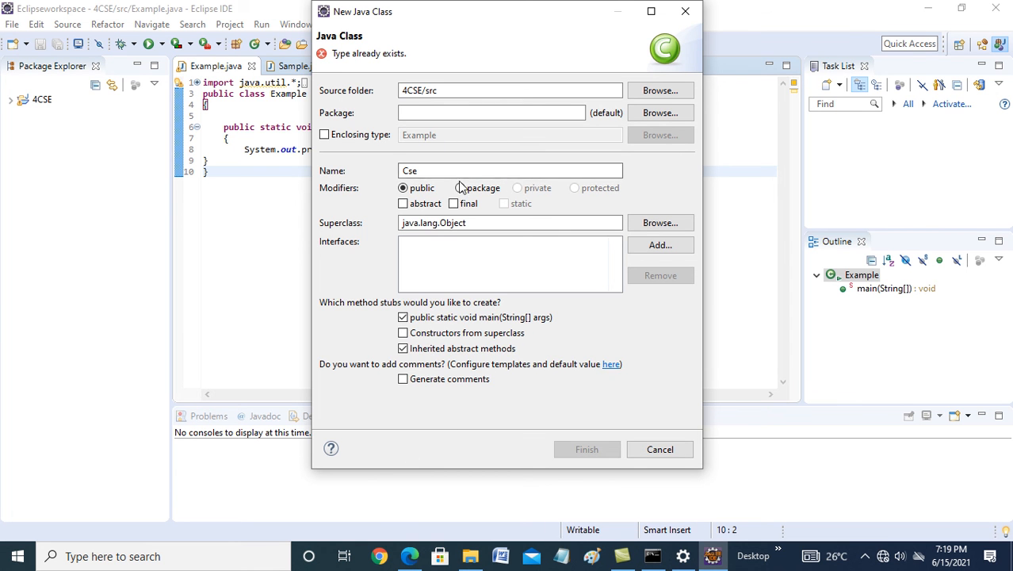
key("BackSpace")
key("BackSpace")
key("BackSpace")
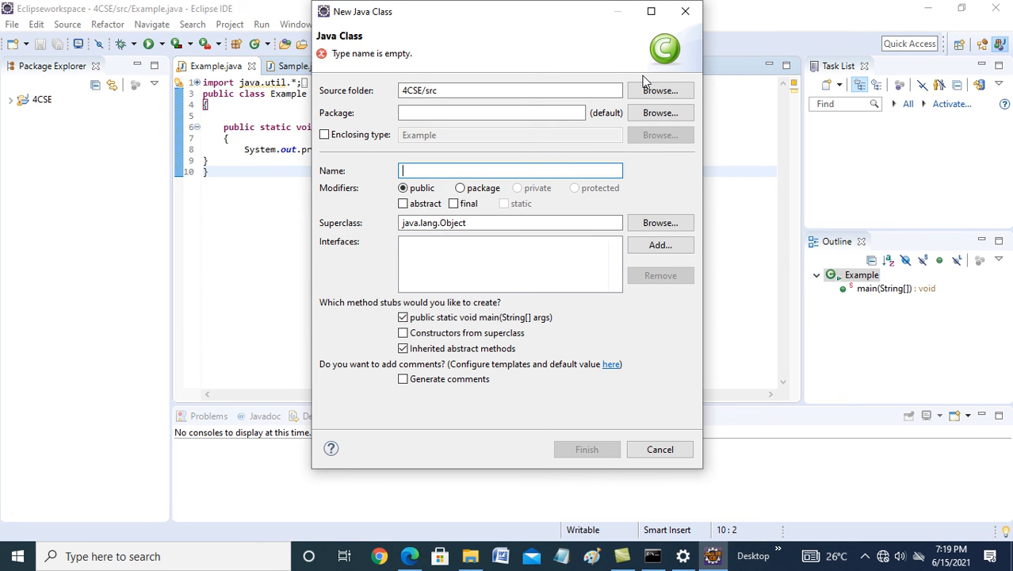
type("cs")
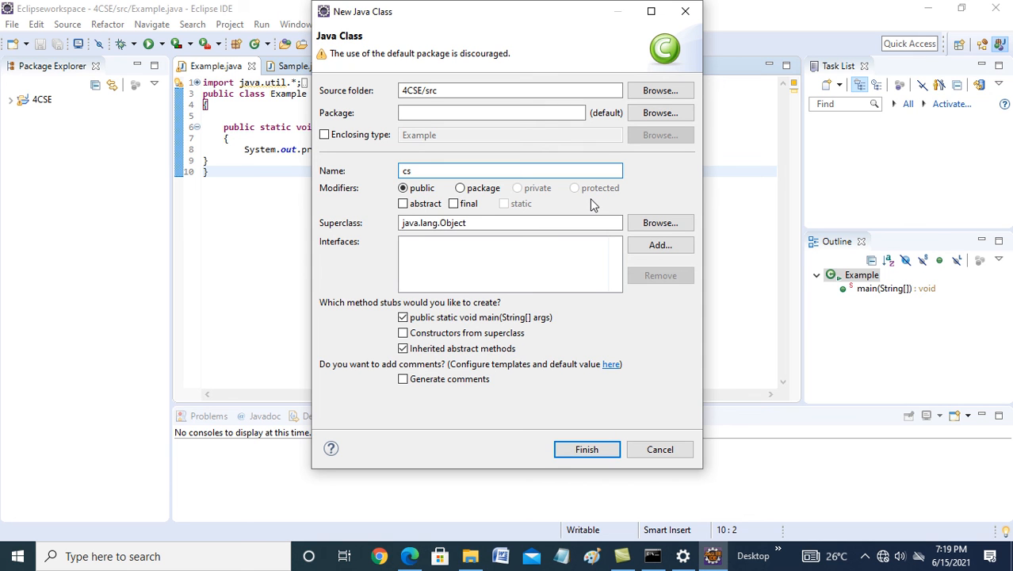
key("BackSpace")
key("BackSpace")
type("Cse")
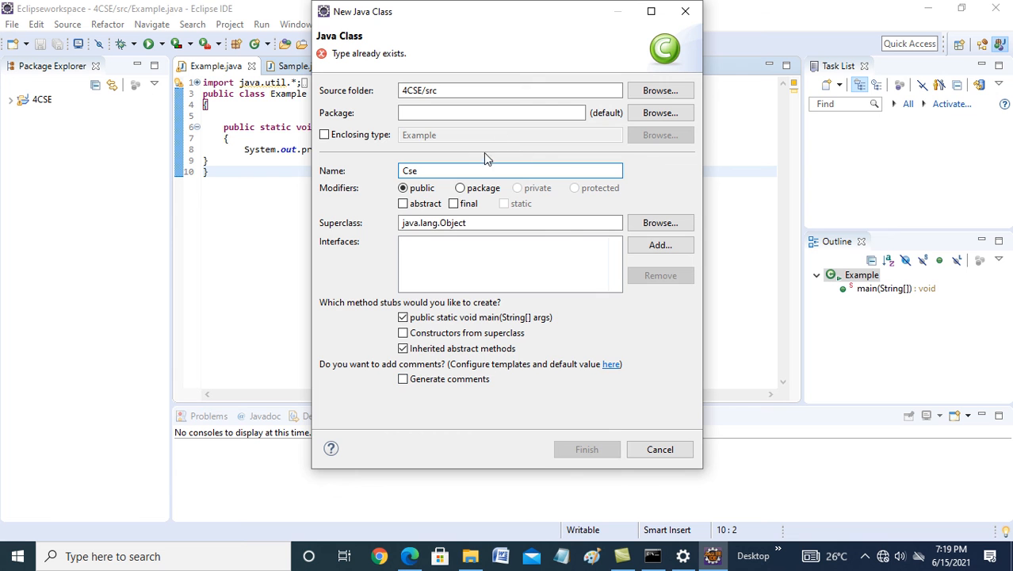
left_click(465, 91)
left_click(658, 91)
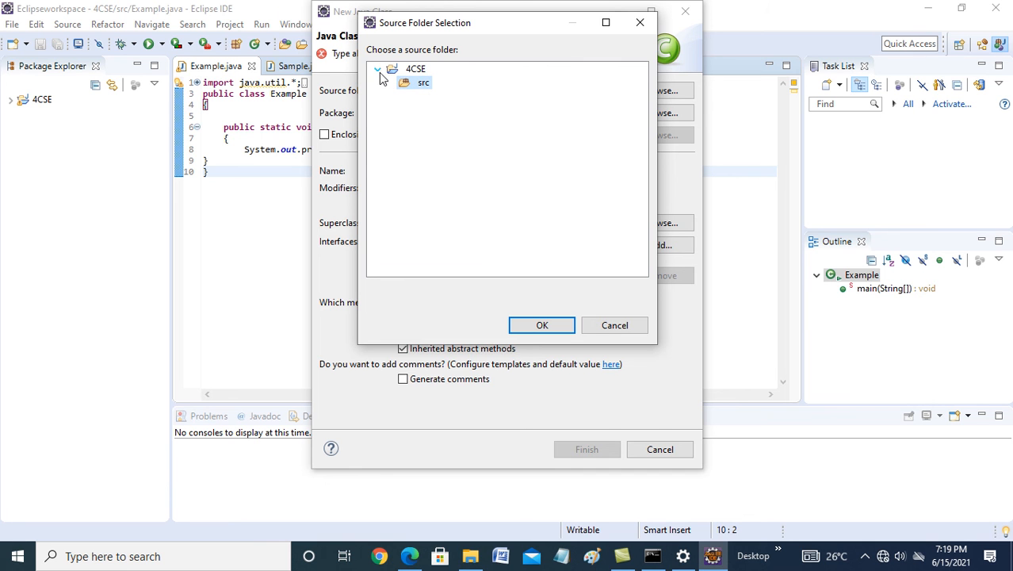
left_click(406, 71)
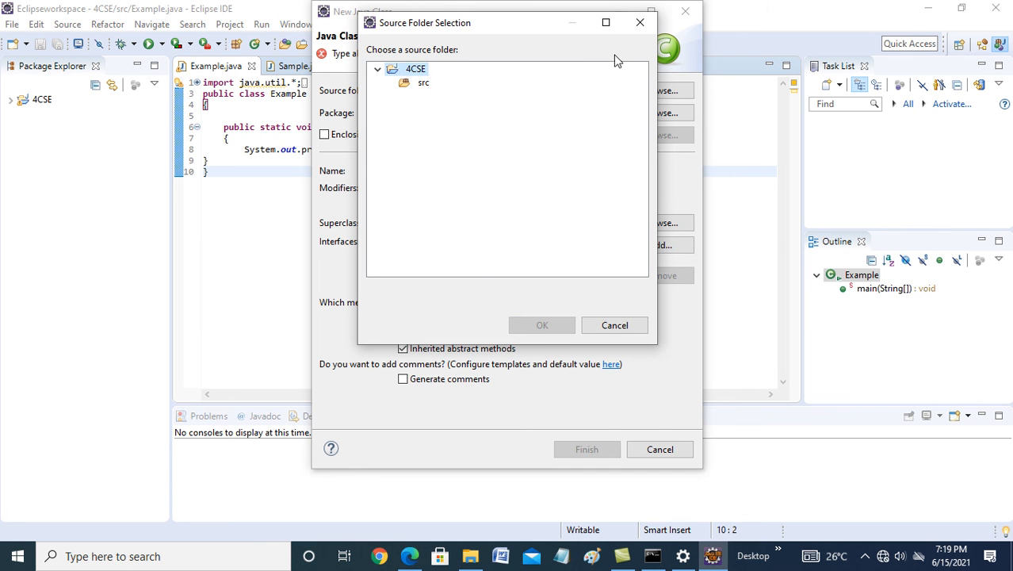
left_click(640, 22)
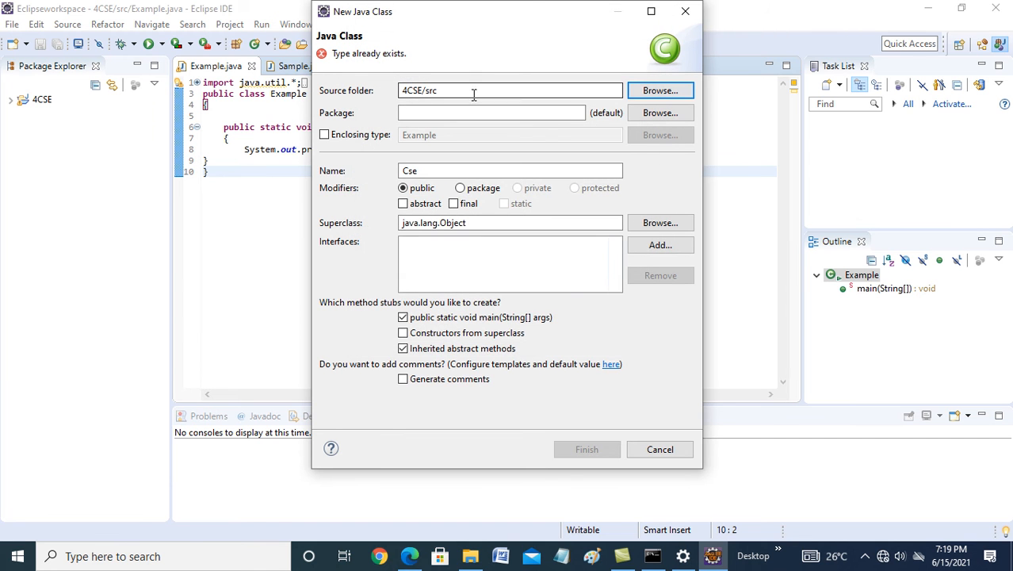
left_click(685, 11)
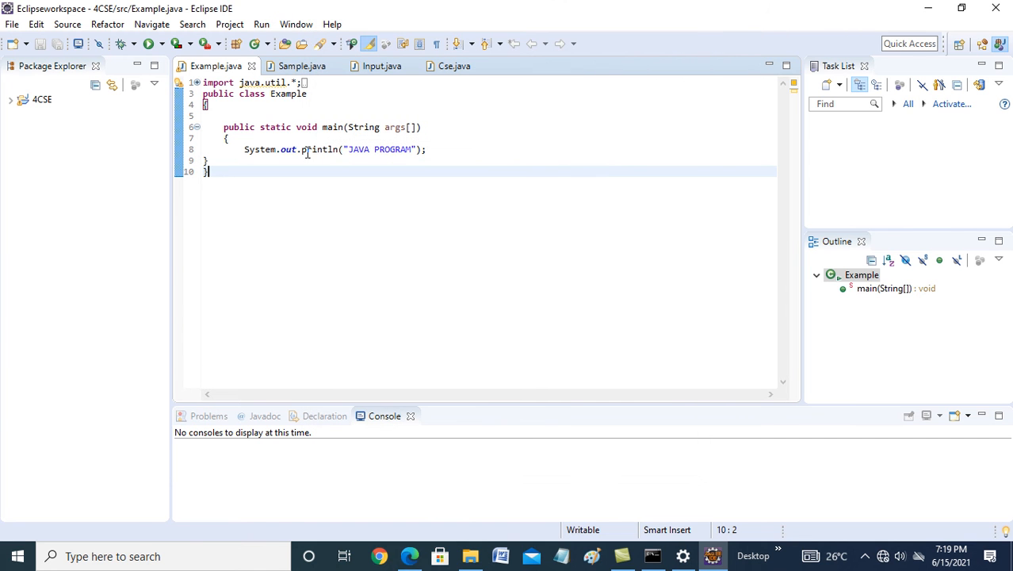
Step: Create a public Java class named Test in 4CSE/src with a public static void main(String[] args) method stub
left_click(12, 25)
mouse_move(67, 49)
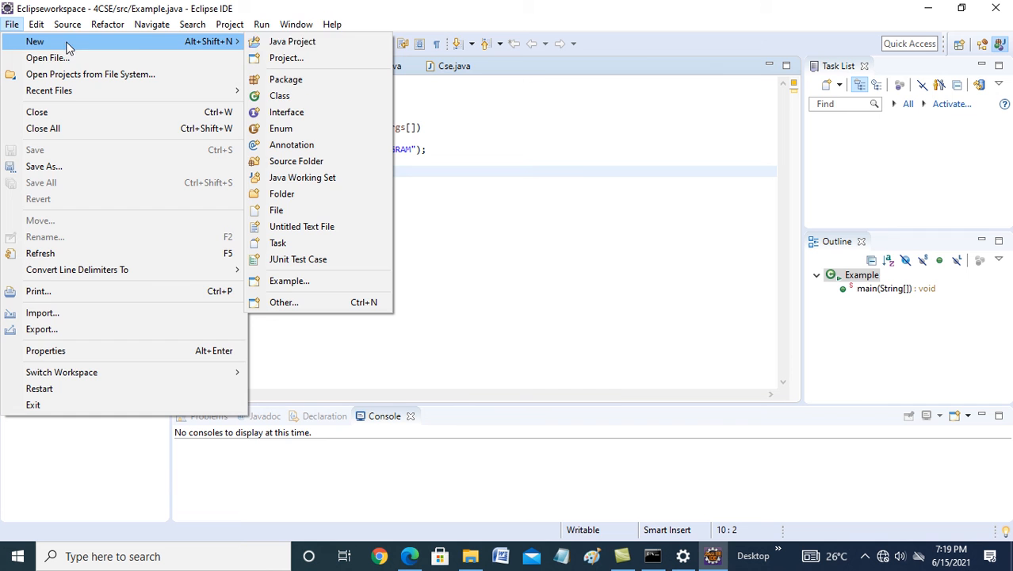
left_click(308, 95)
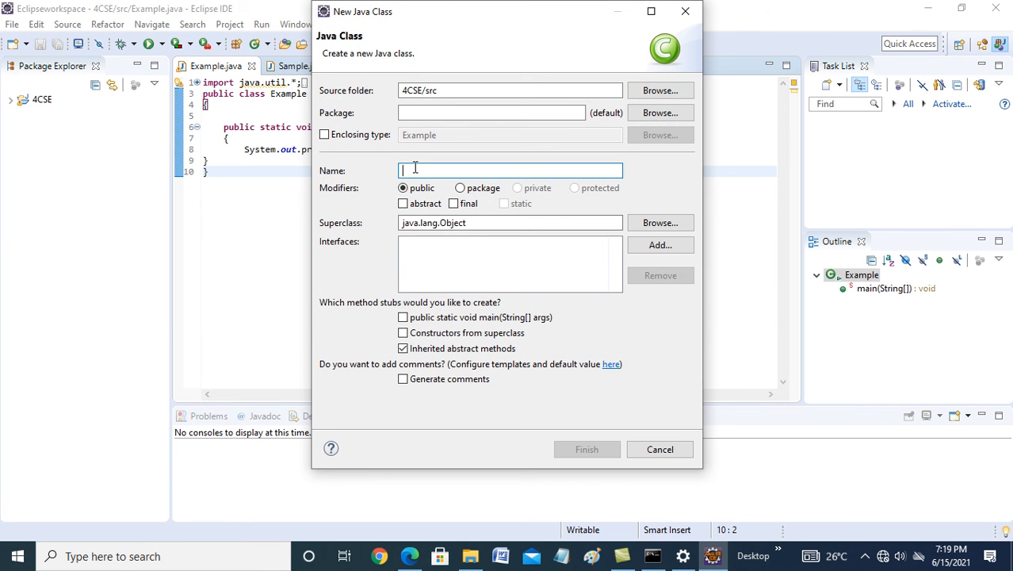
type("Cse")
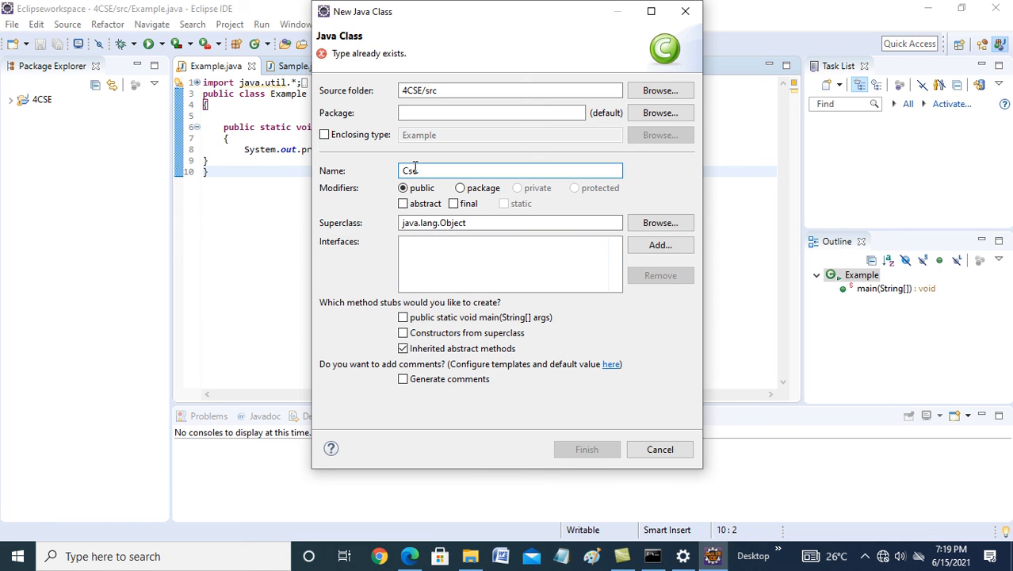
key("BackSpace")
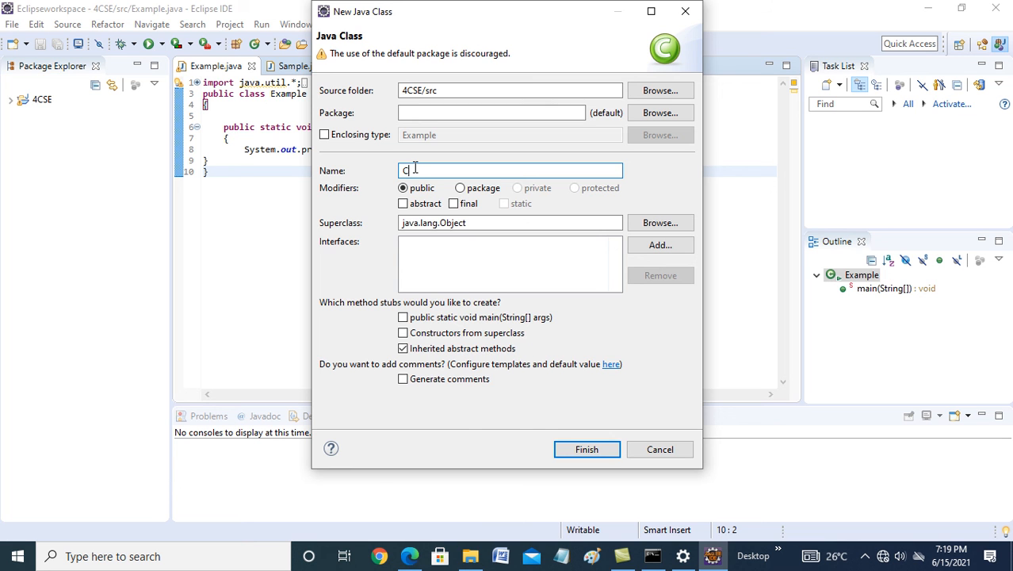
key("BackSpace")
type("Test")
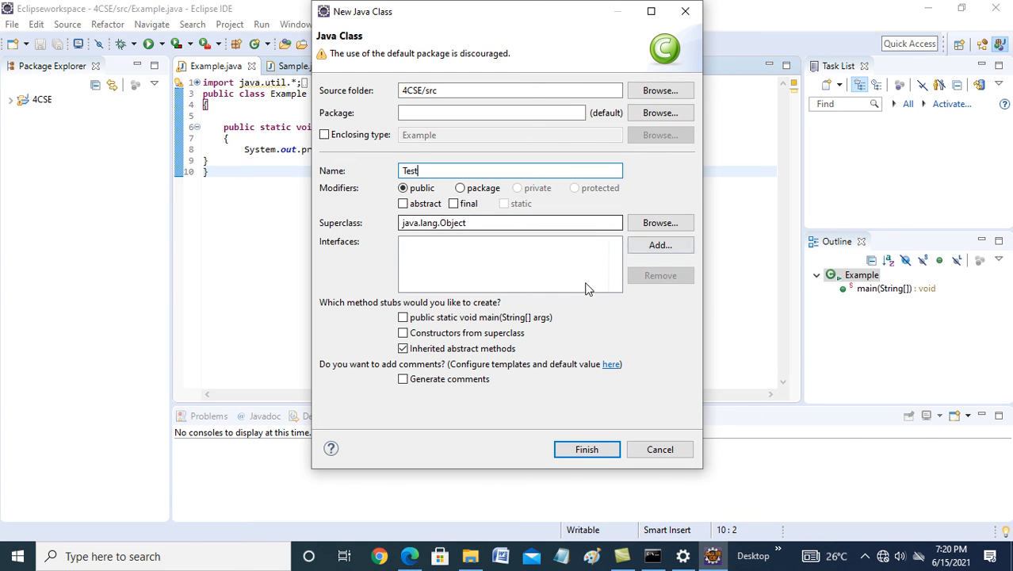
left_click(402, 317)
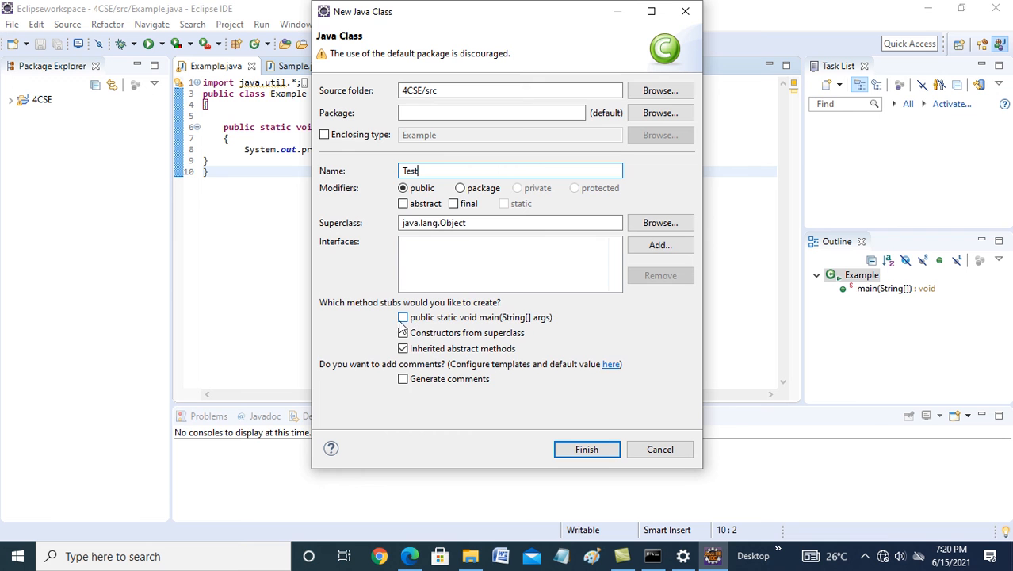
left_click(587, 449)
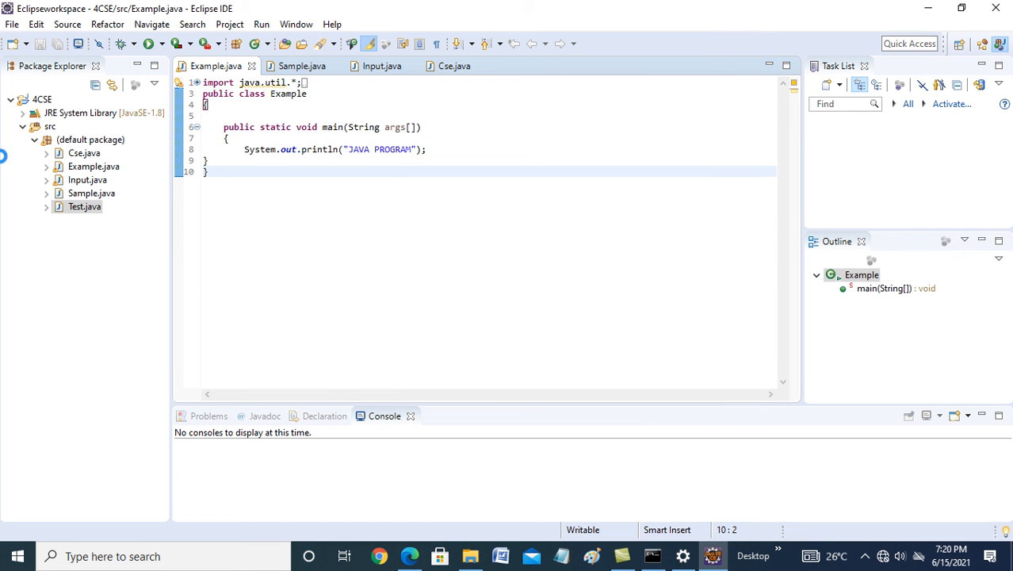
Step: Review the generated Test class code and add a blank line below the TODO comment in the main method
left_click_drag(205, 93, 279, 172)
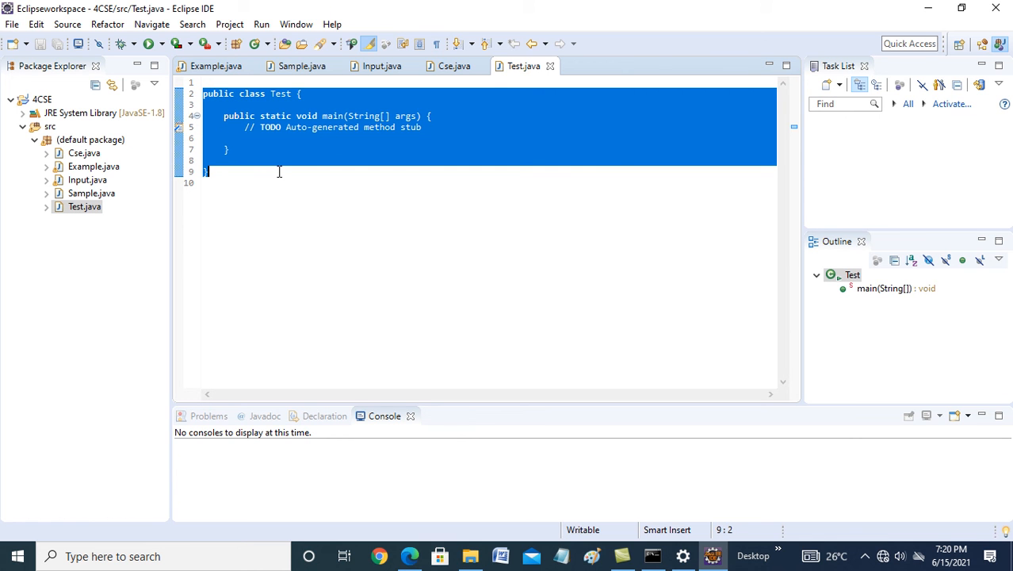
left_click(287, 94)
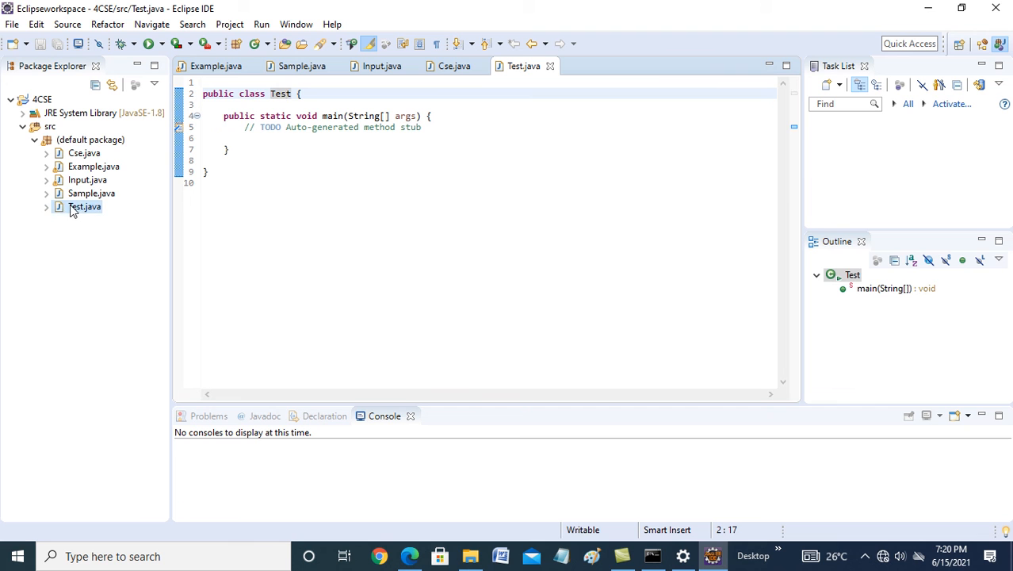
left_click_drag(270, 94, 293, 94)
left_click(447, 126)
key("Return")
key("Return")
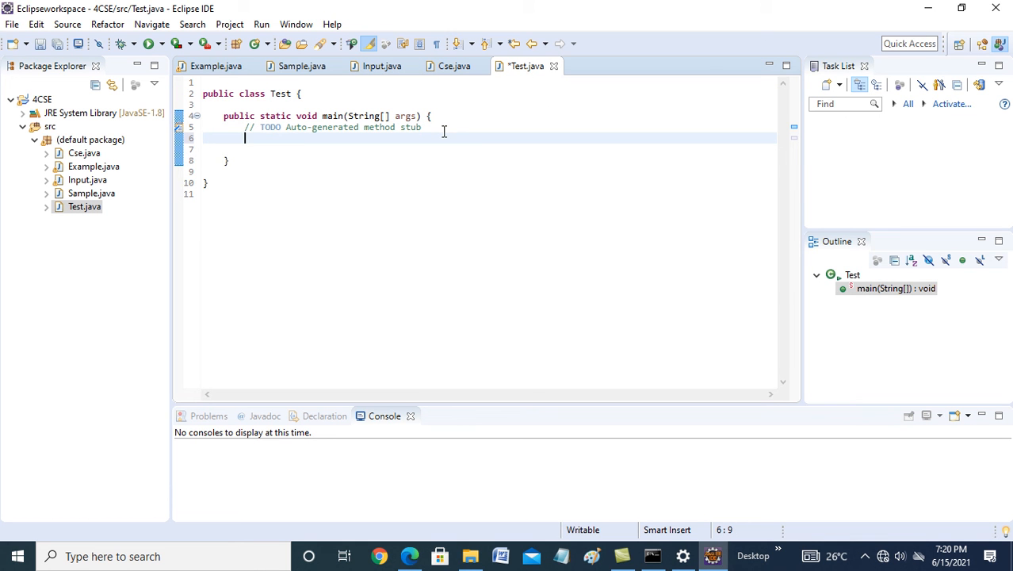
Step: Add the statement "import java.util.Scanner;" on the first line of Test.java, above the class declaration
left_click(234, 80)
type("import ")
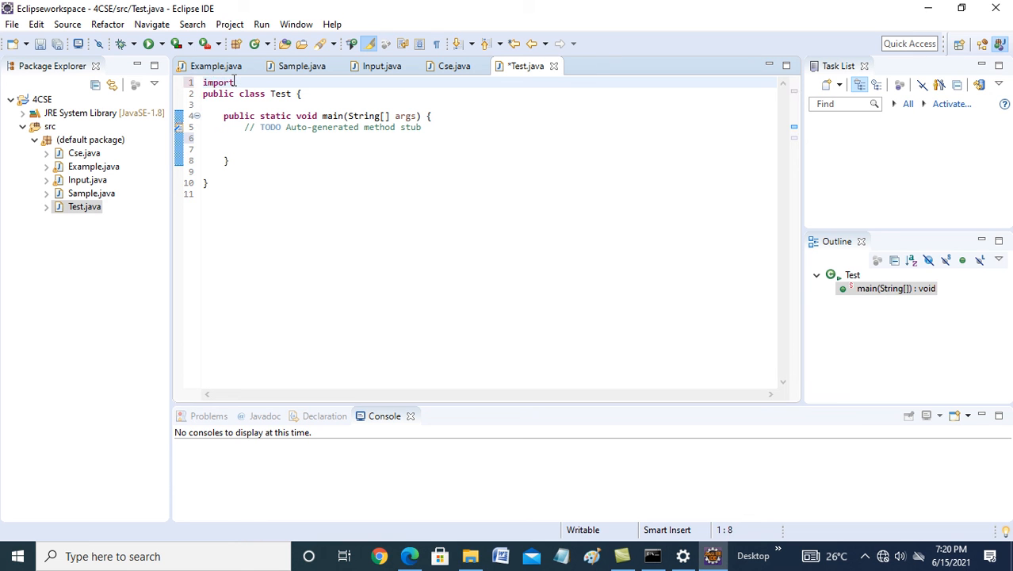
type("util")
key("BackSpace")
key("BackSpace")
key("BackSpace")
type("javautil")
key("BackSpace")
key("BackSpace")
key("BackSpace")
key("BackSpace")
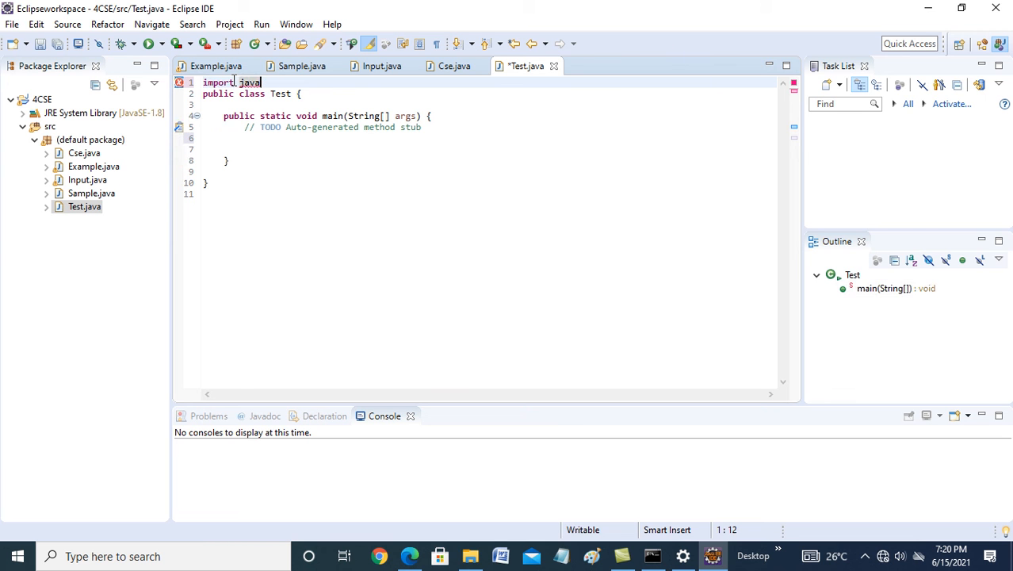
type(".util")
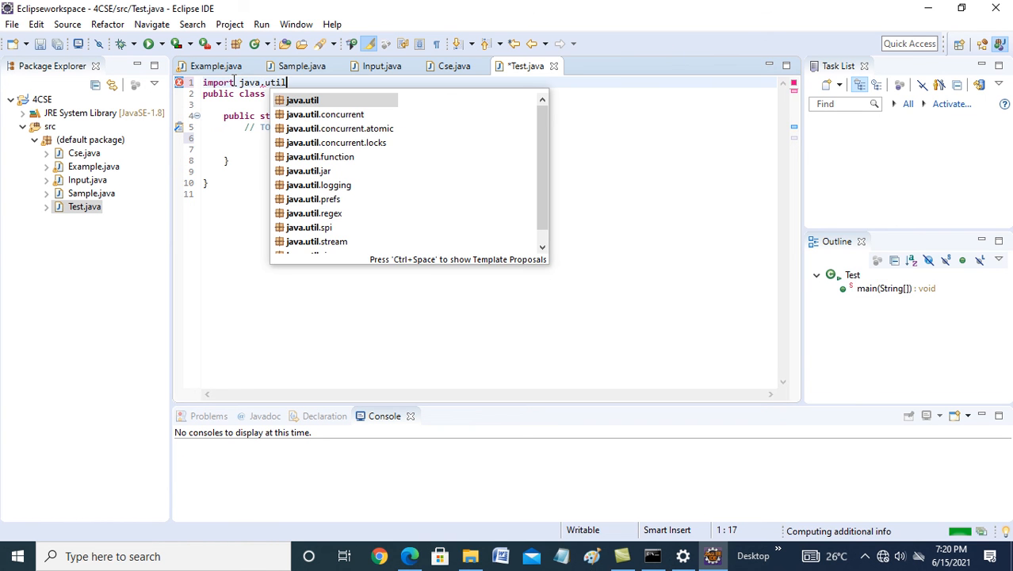
type(".")
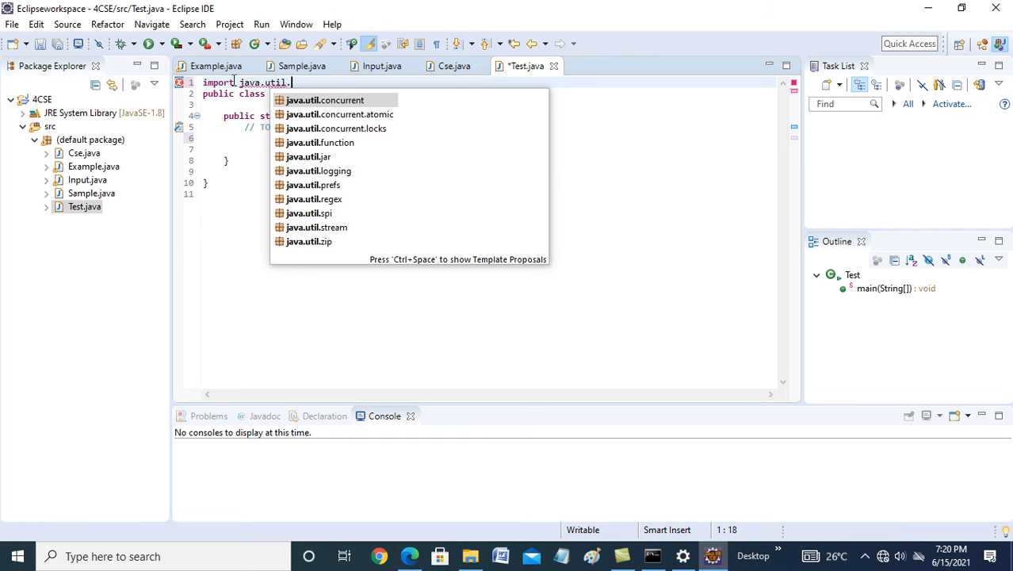
type("Scanner;")
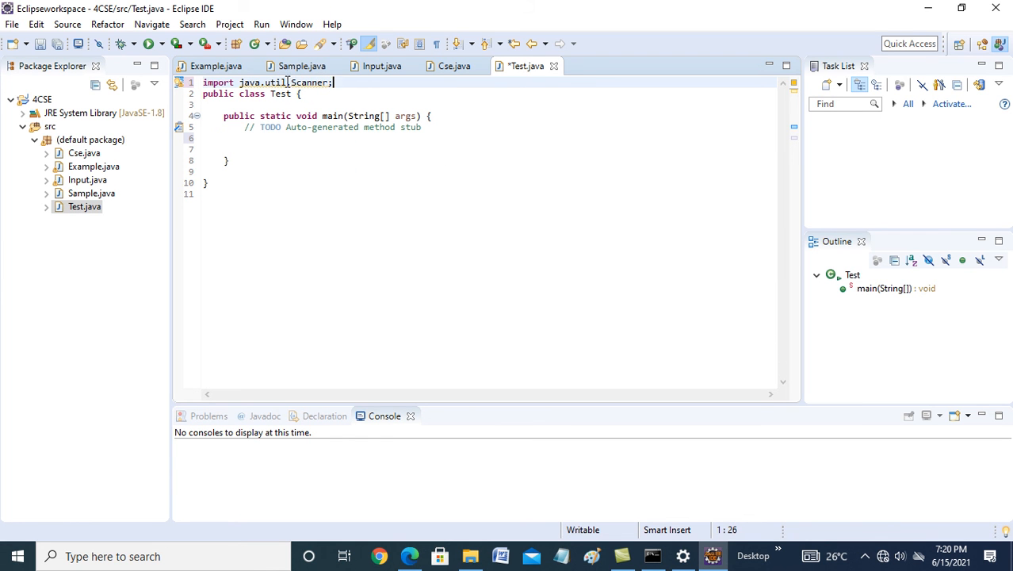
Step: Add the statement "Scanner p=new Scanner(System.in);" on the line below the TODO comment in the main method
left_click(281, 148)
left_click(282, 141)
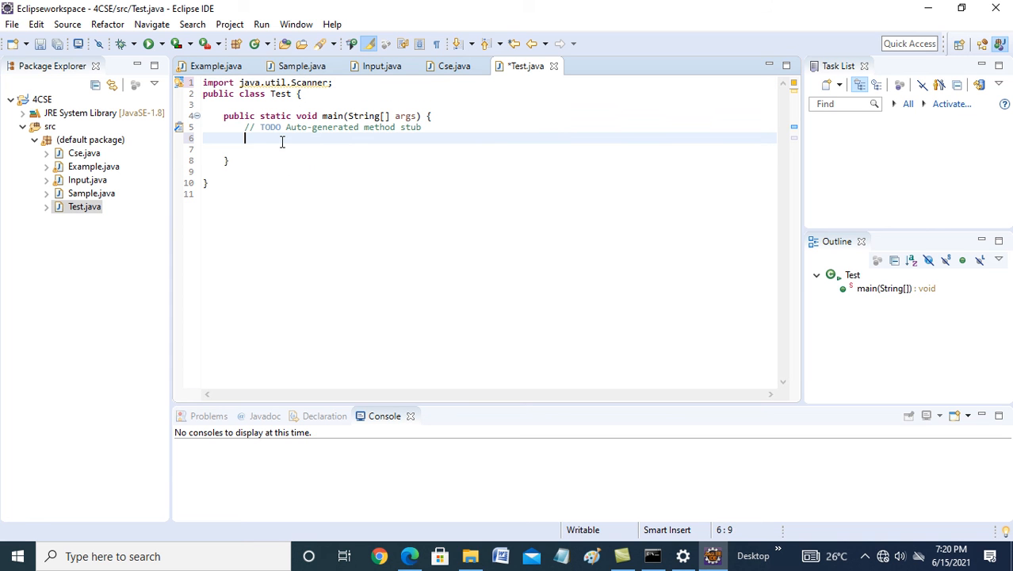
type("sca")
key("BackSpace")
key("BackSpace")
key("BackSpace")
type("Scanner")
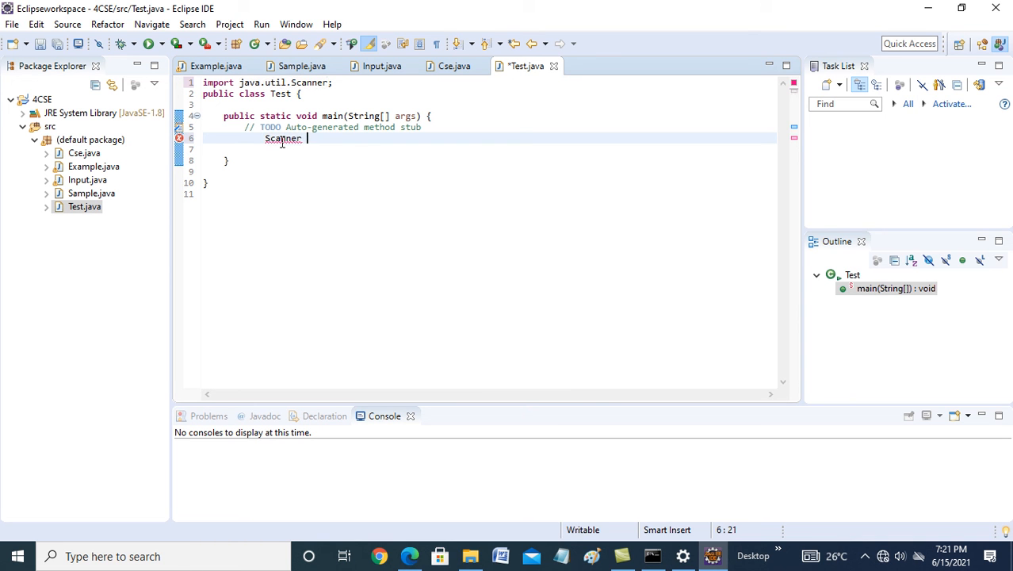
type(" p=new Scanner")
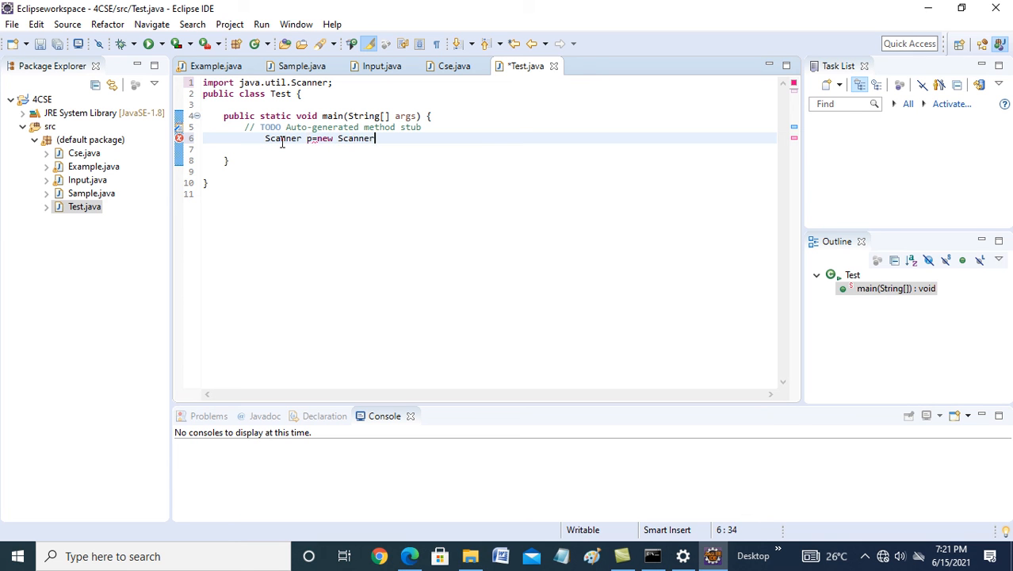
type("(System")
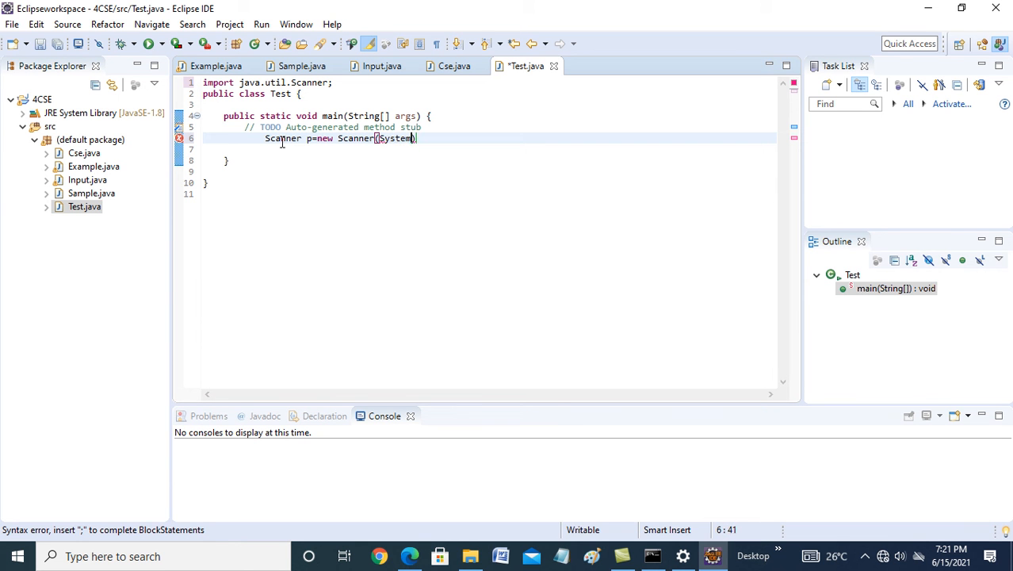
type(".in")
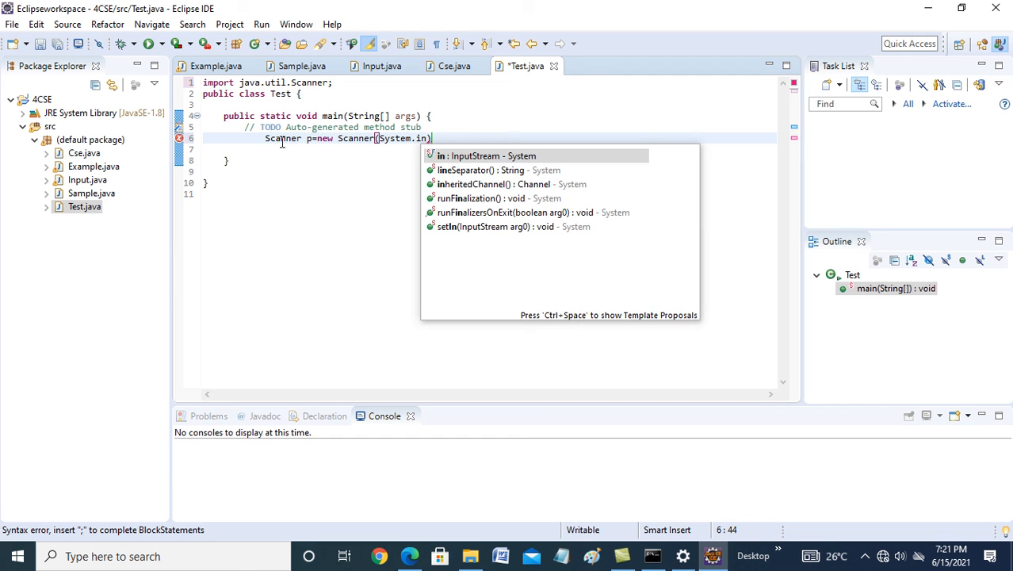
type(");")
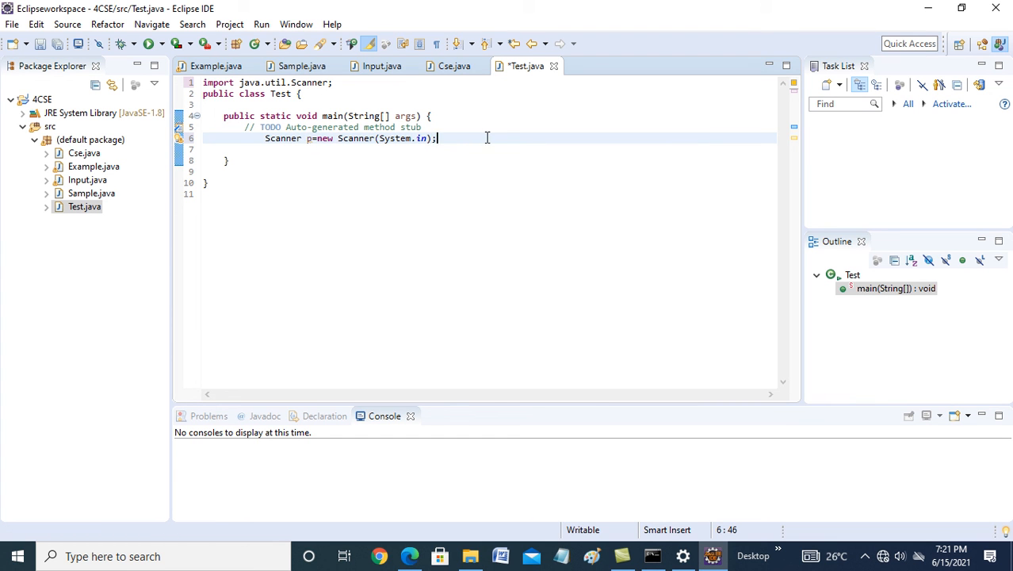
Step: Append the comment "// p is object for Scanner Class" to the end of the Scanner declaration line
type("// p ois")
key("BackSpace")
key("BackSpace")
type("is objecr o")
key("BackSpace")
key("BackSpace")
key("BackSpace")
type("t o")
key("BackSpace")
type("foe")
key("BackSpace")
key("BackSpace")
type("r Scanner Class")
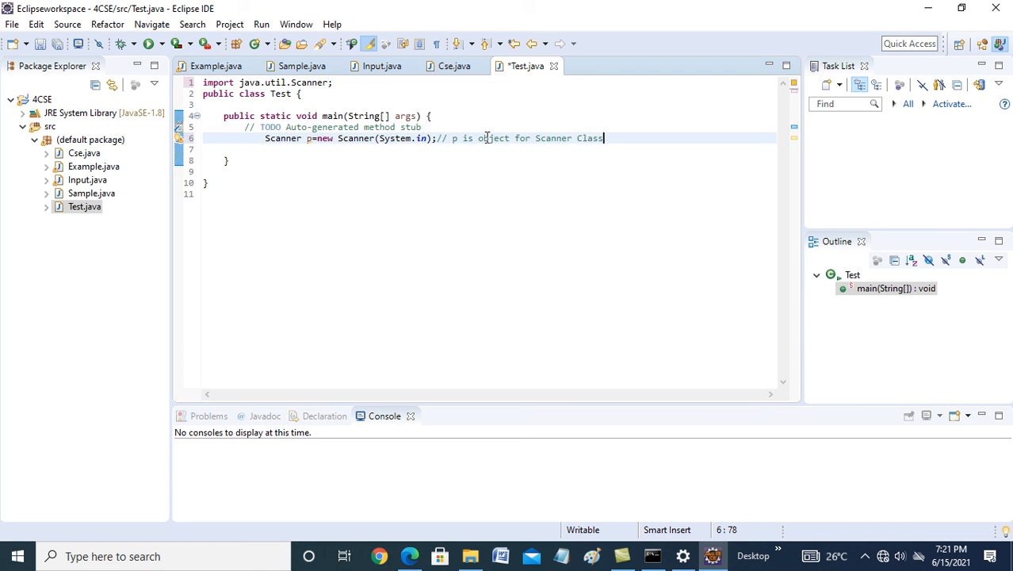
left_click_drag(290, 82, 333, 82)
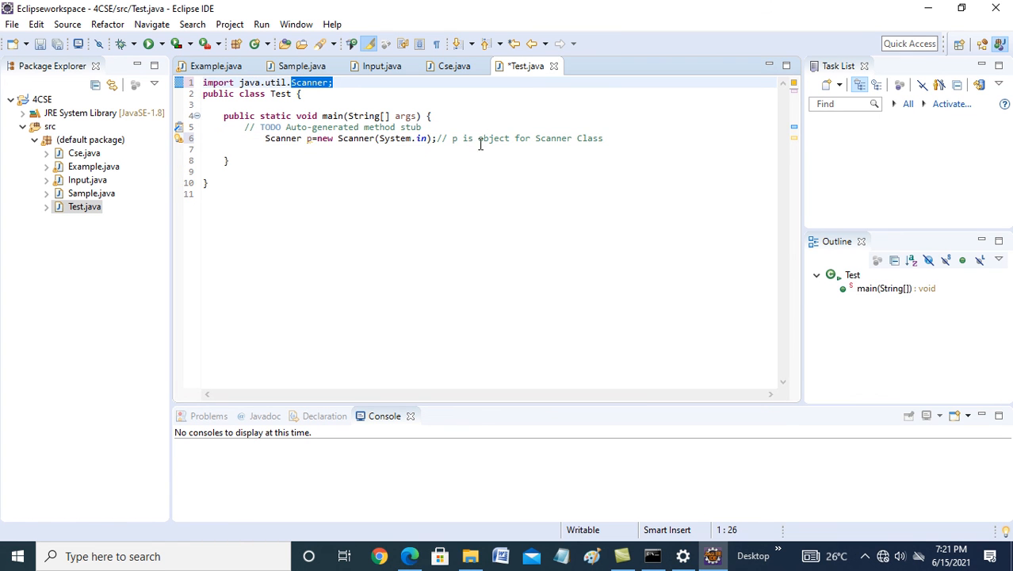
Step: Add the statement "int a=p.nextInt();" on the line below the Scanner declaration
left_click(625, 144)
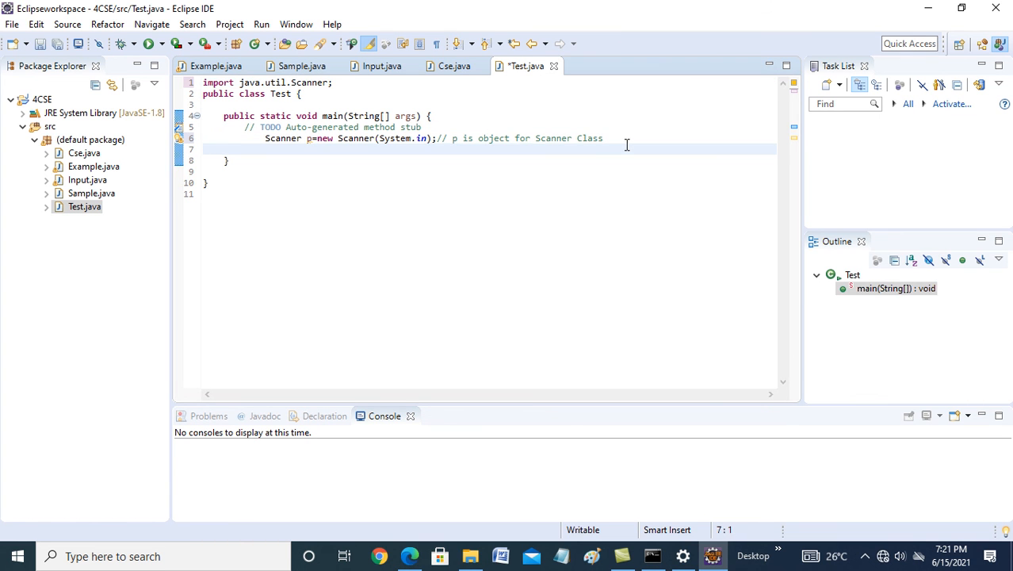
type("int a=")
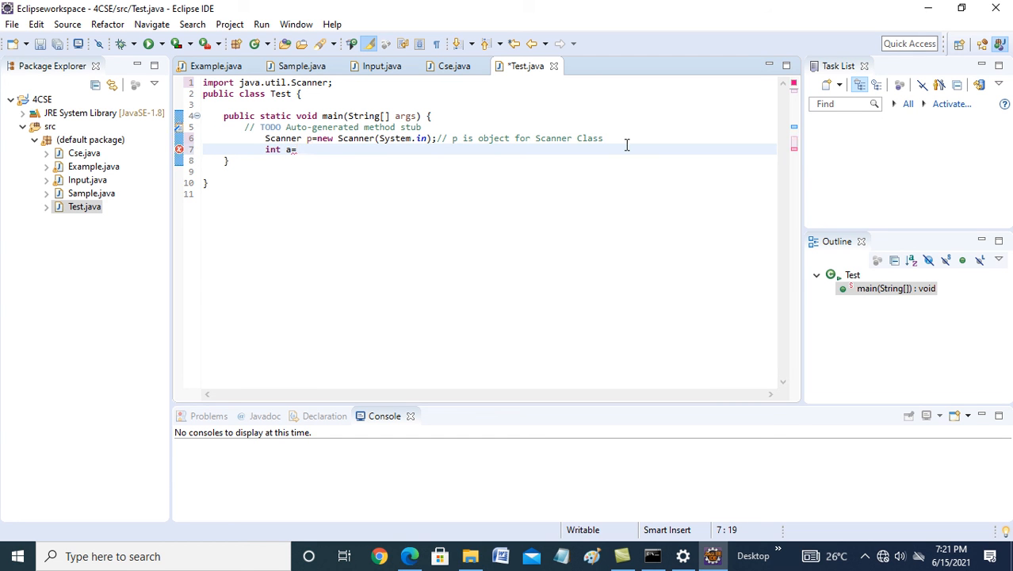
type("p.")
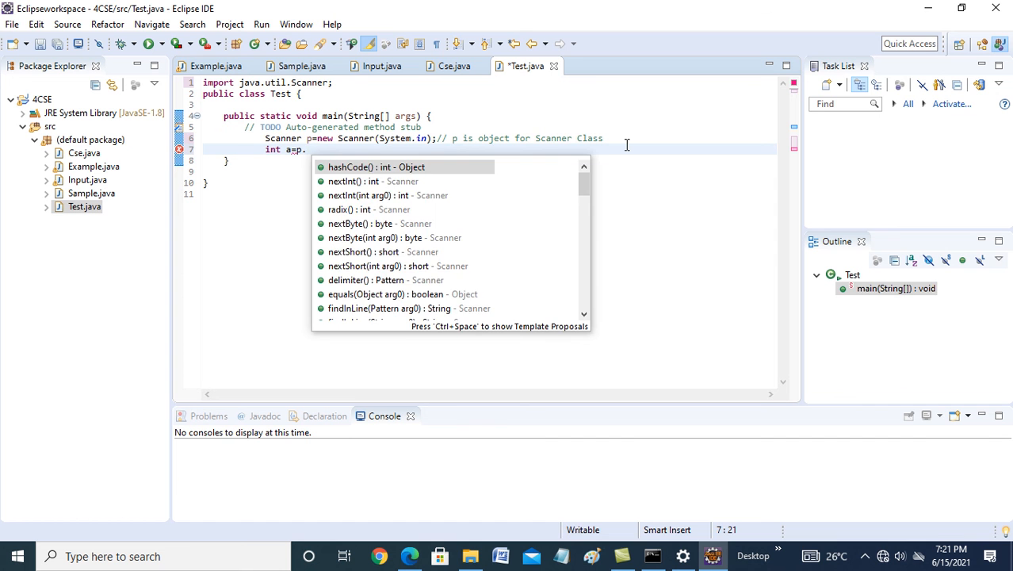
type("ne")
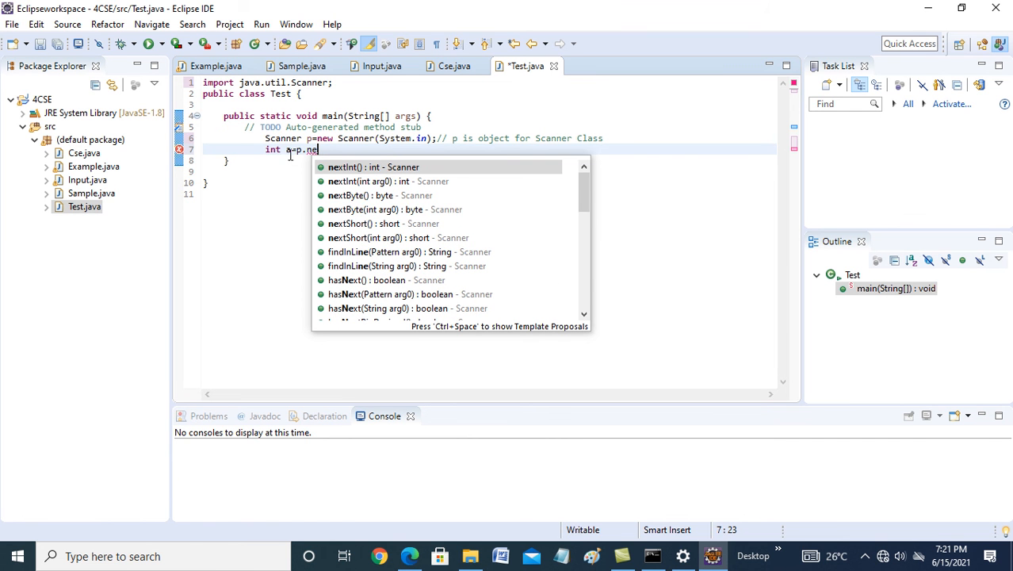
left_click(362, 169)
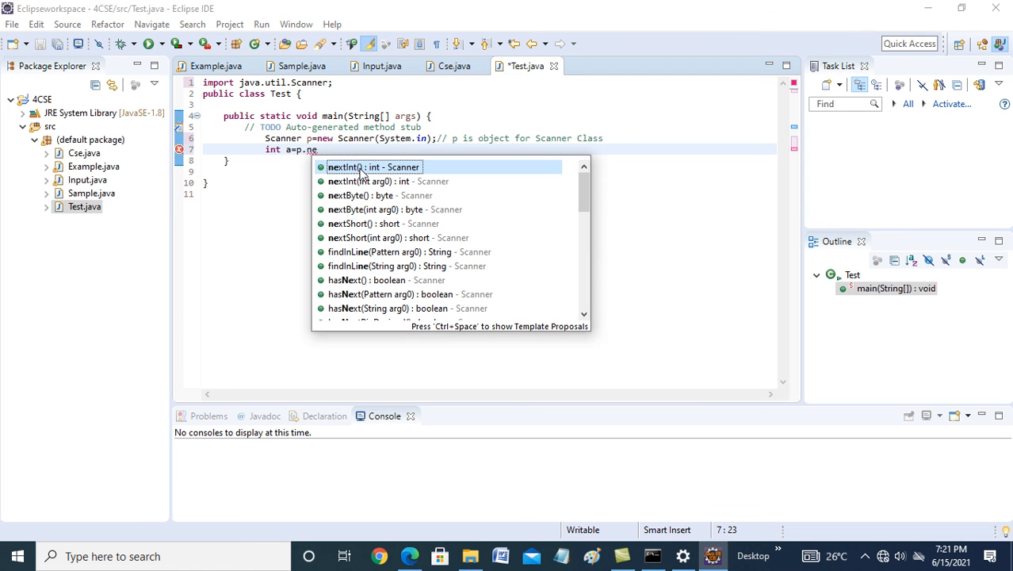
double_click(401, 168)
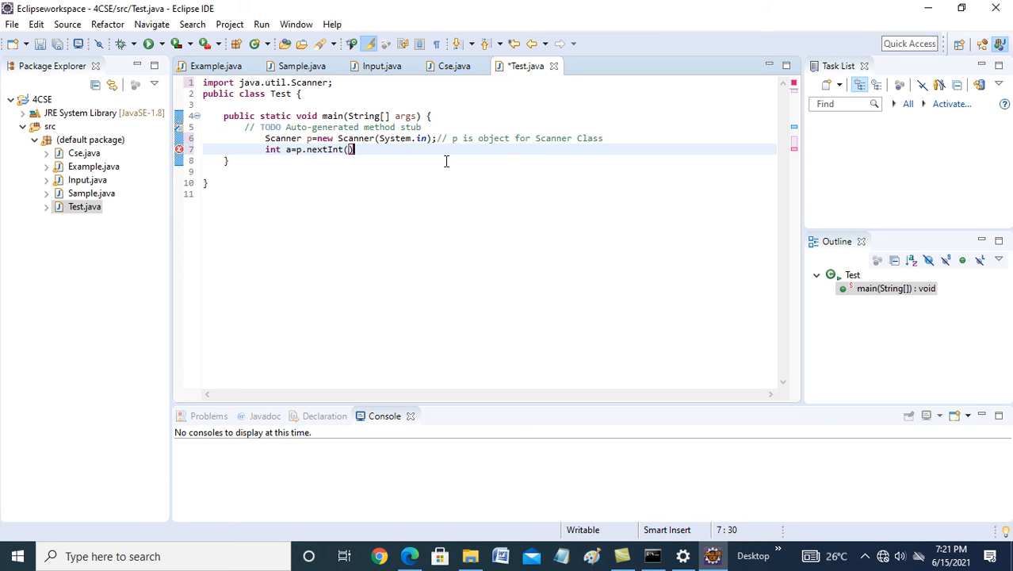
type(";")
Step: Add the statement "int b=p.nextInt();" below the declaration of a, followed by a new blank line
key("Return")
type("int b=p/")
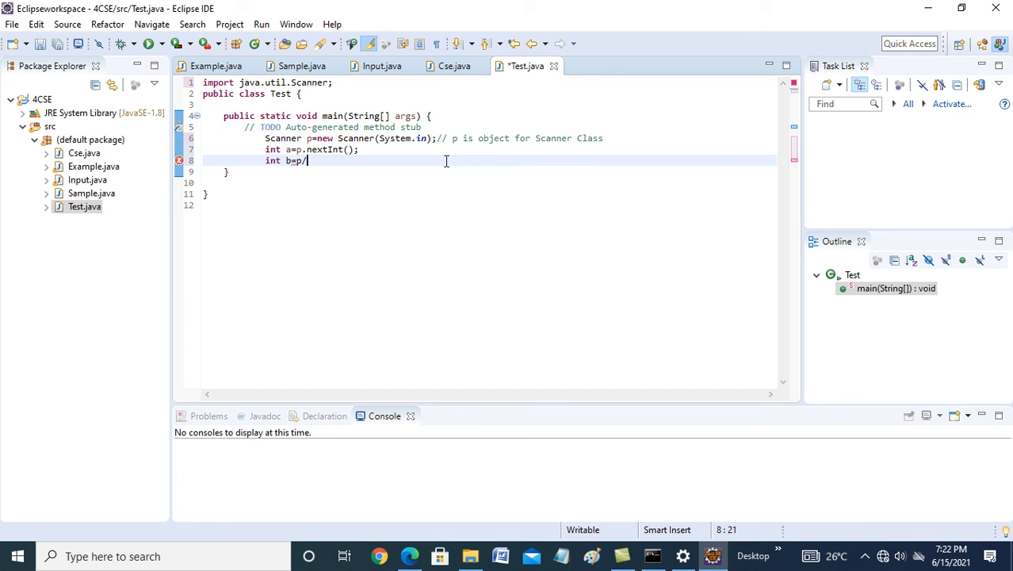
key("BackSpace")
type(".")
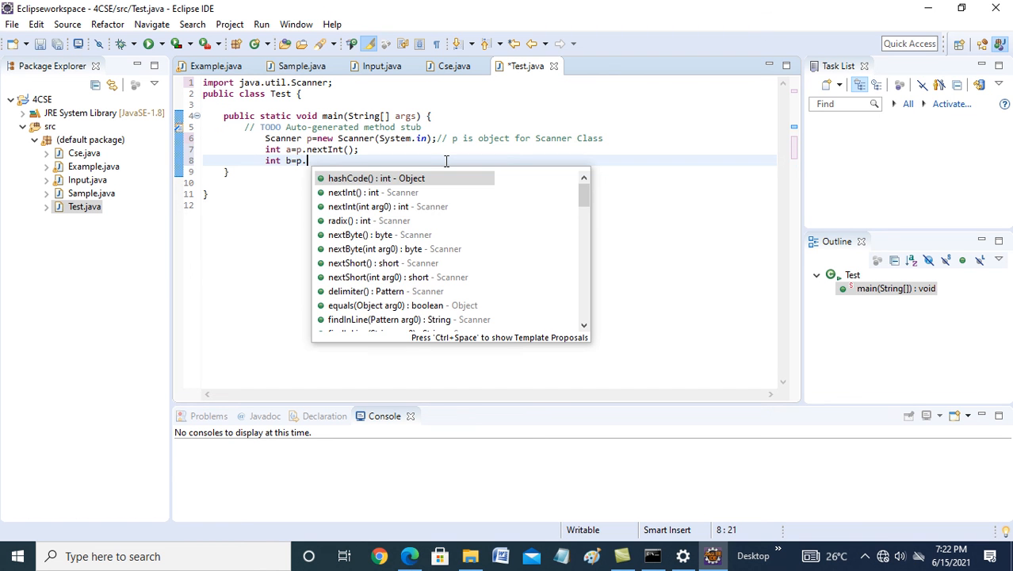
left_click(372, 206)
left_click(367, 196)
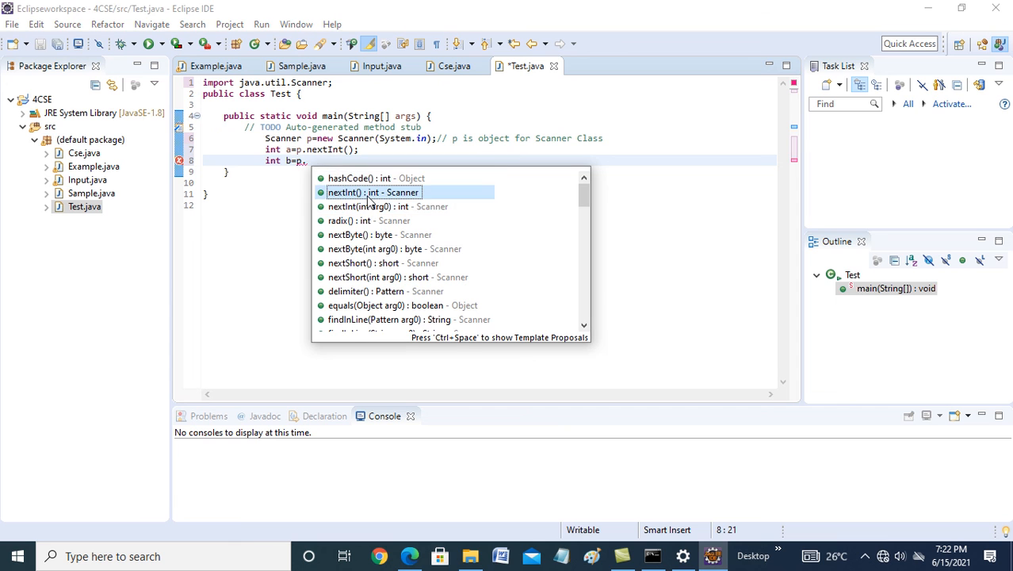
double_click(368, 197)
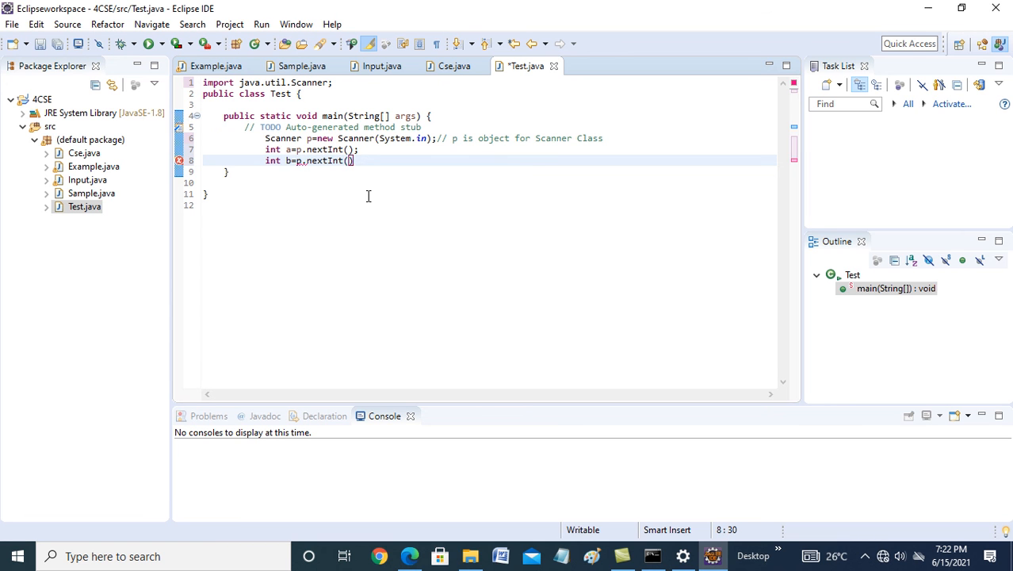
type(";")
key("Return")
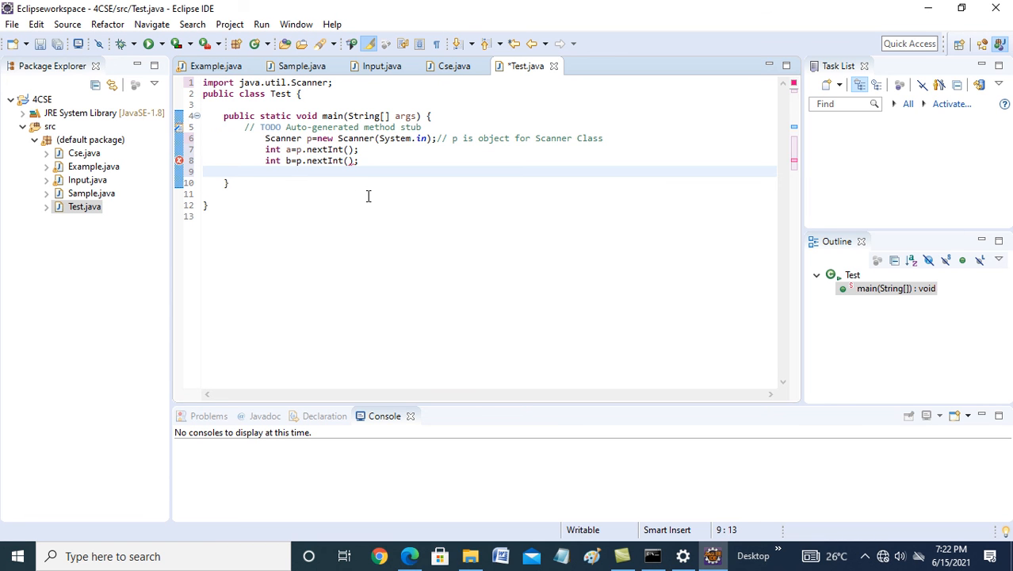
Step: Insert the statement System.out.println("Enter 2 inputs"); on a new line between the Scanner declaration and the declaration of a
left_click(611, 139)
key("Return")
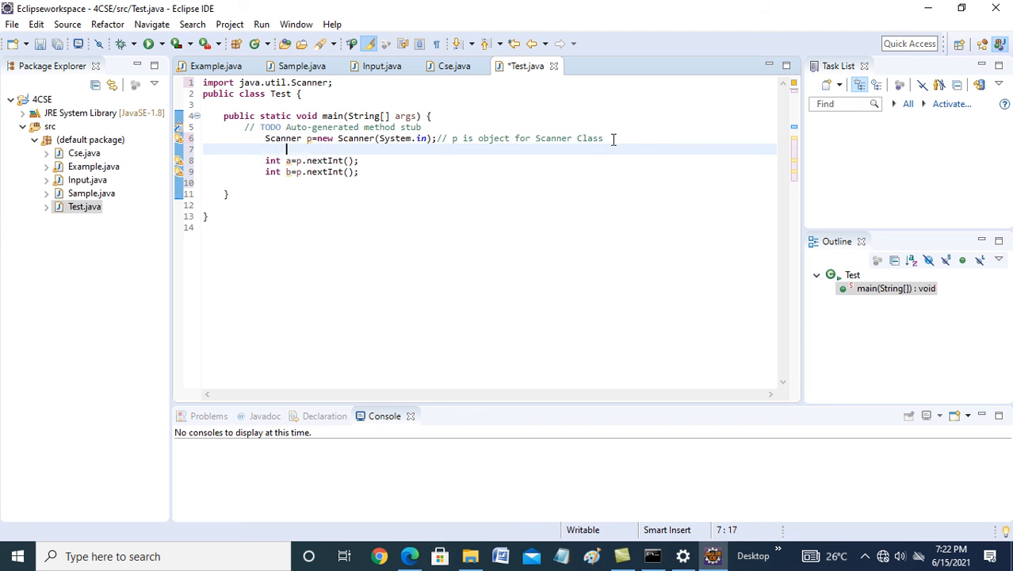
type("System.out.prin")
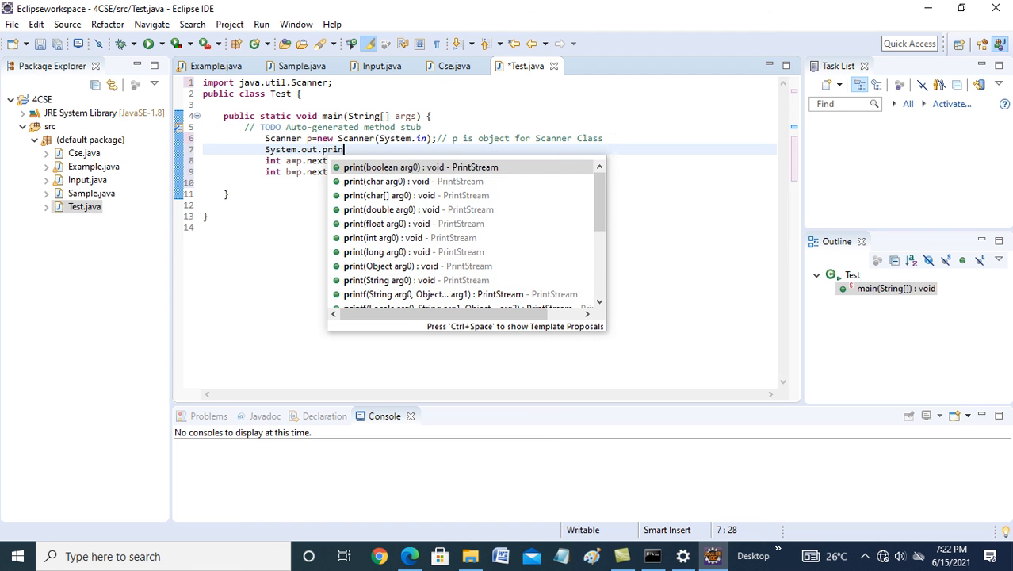
type("tln(")
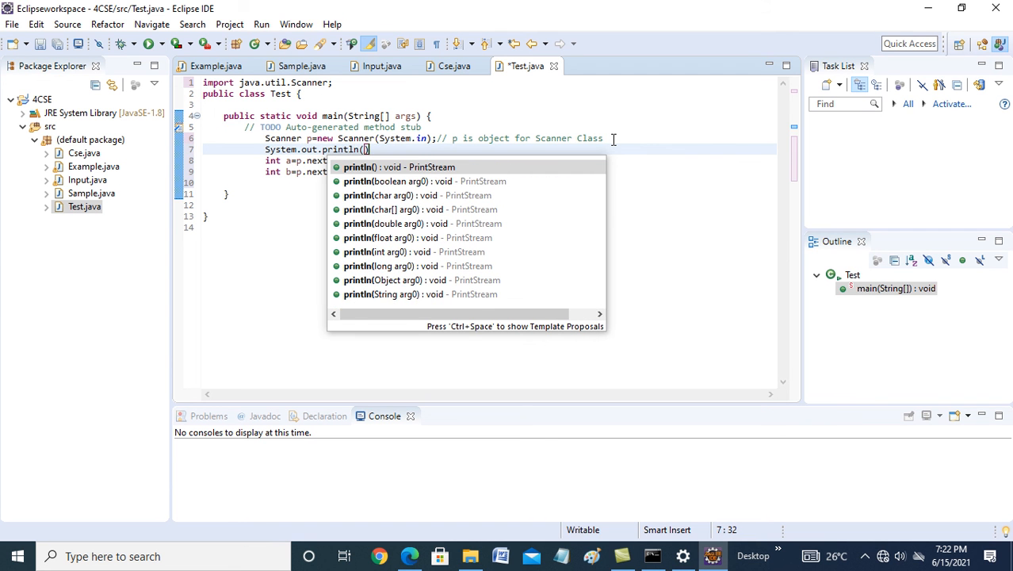
key("Escape")
key("BackSpace")
key("BackSpace")
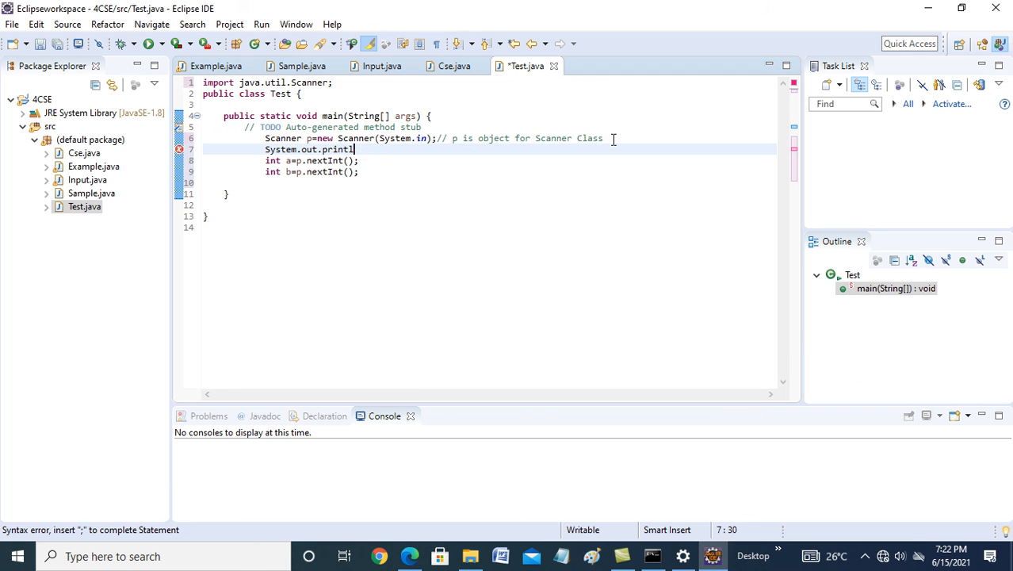
type("n")
left_click(592, 181)
left_click(349, 149)
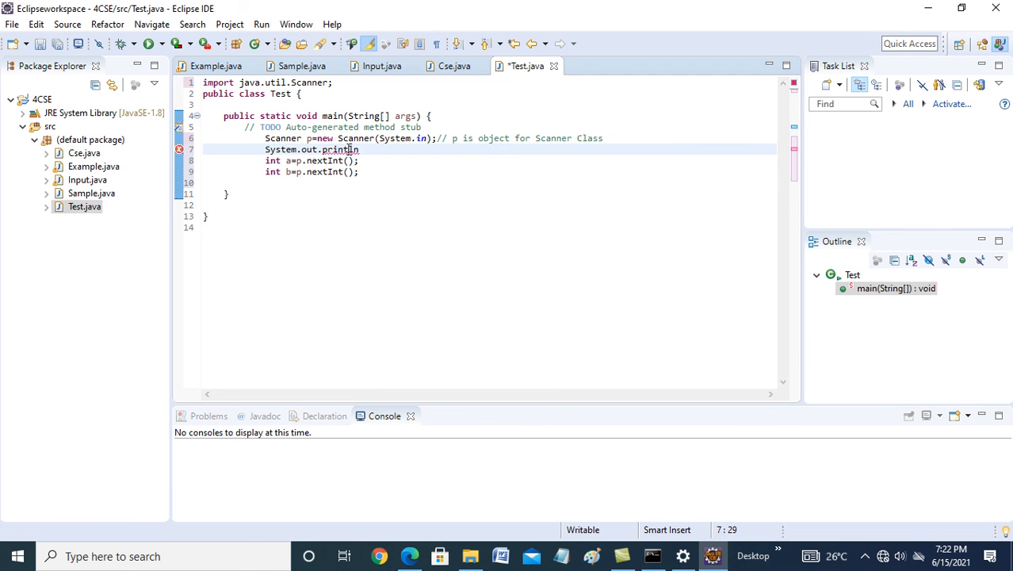
mouse_move(355, 149)
type("ln(\"Enyer")
key("BackSpace")
key("BackSpace")
key("BackSpace")
key("BackSpace")
type("ter")
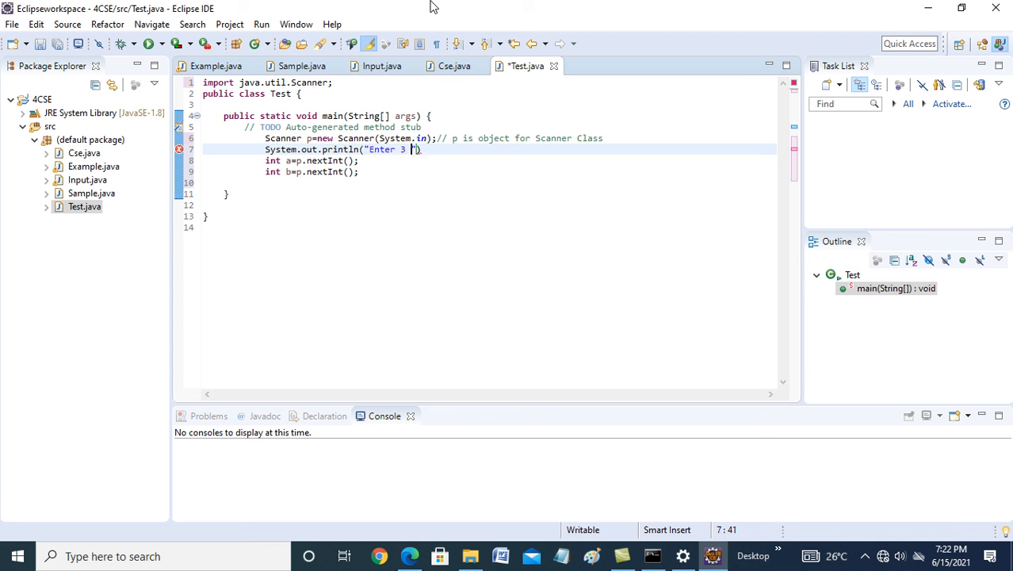
type(" 2 inputs\");")
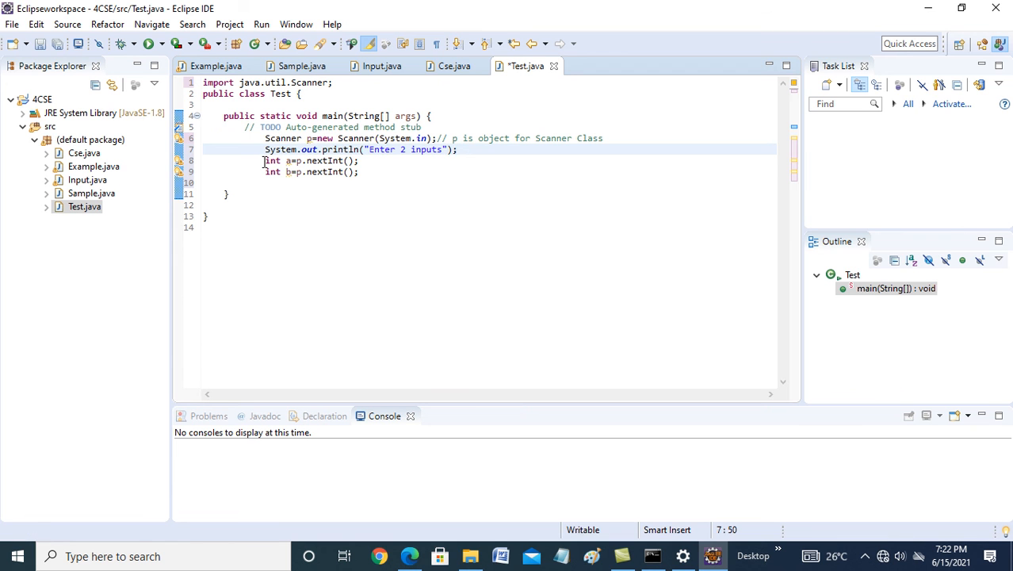
Step: Change the prompt text above the declaration of a to "Enter 1 input"
left_click(267, 162)
left_click(406, 149)
key("BackSpace")
type("1")
left_click_drag(459, 149, 259, 149)
left_click(441, 149)
key("BackSpace")
Step: Insert the statement System.out.println("Enter 2 input"); on a new line between the declarations of a and b
key("Right")
key("Right")
key("Right")
key("Down")
key("Return")
type("System.out.println(\"Enter 1 inputs\");")
key("Left")
key("Left")
key("Left")
key("Left")
key("BackSpace")
key("Right")
key("BackSpace")
type("t")
key("Left")
key("Left")
key("Left")
key("Left")
key("Left")
key("Left")
key("BackSpace")
type("2")
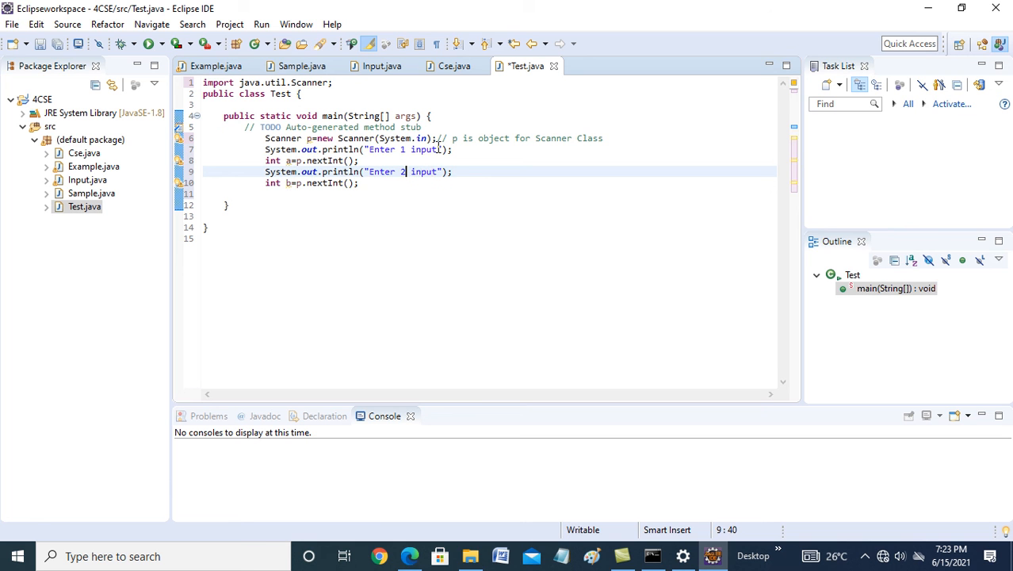
Step: Add the statement "int c= a+b;" on a new line below the declaration of b
left_click(417, 184)
key("Return")
type("int")
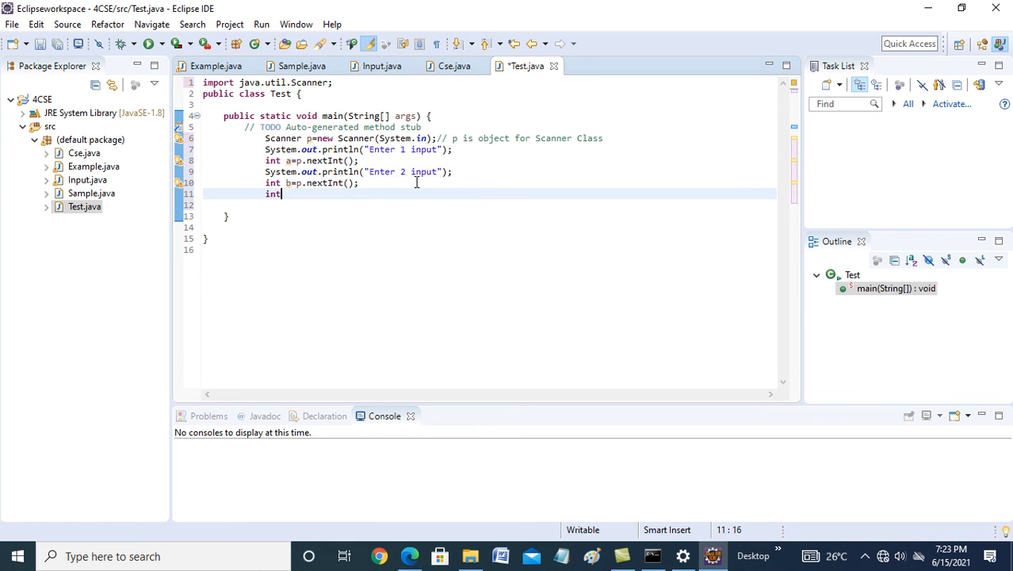
type(" c= b+c;")
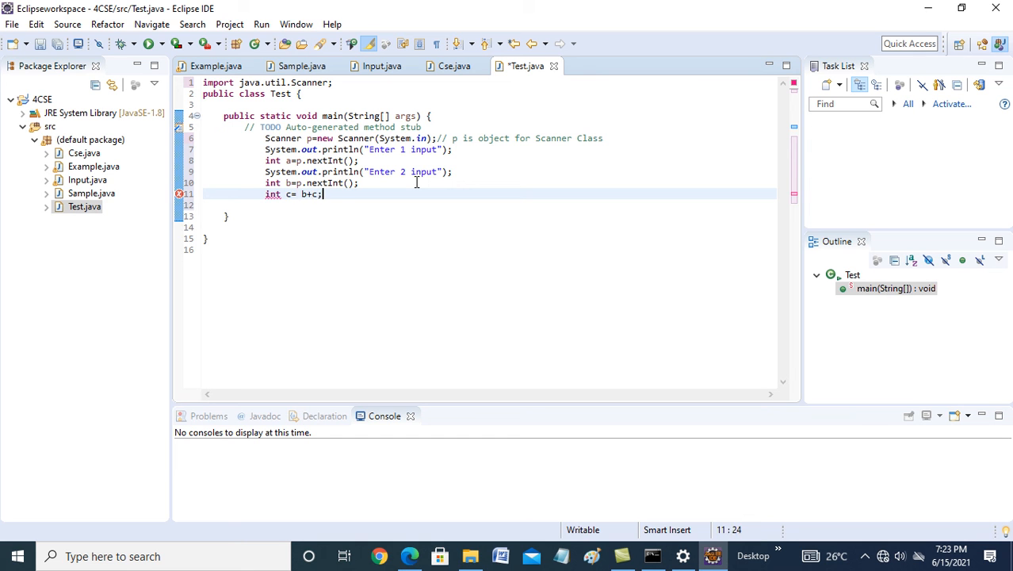
key("BackSpace")
key("BackSpace")
key("BackSpace")
key("BackSpace")
type("a+b;")
Step: Add the statement System.out.println("The result" +c); on a new line below the declaration of c
key("Return")
type("Syeste,")
key("BackSpace")
type("em.")
key("BackSpace")
type(".o")
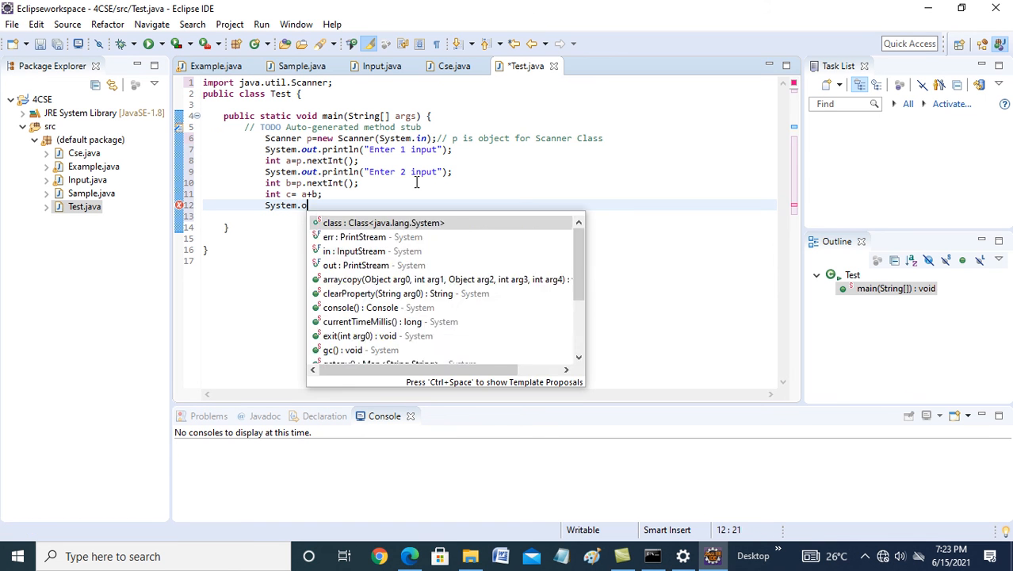
type("ut.print")
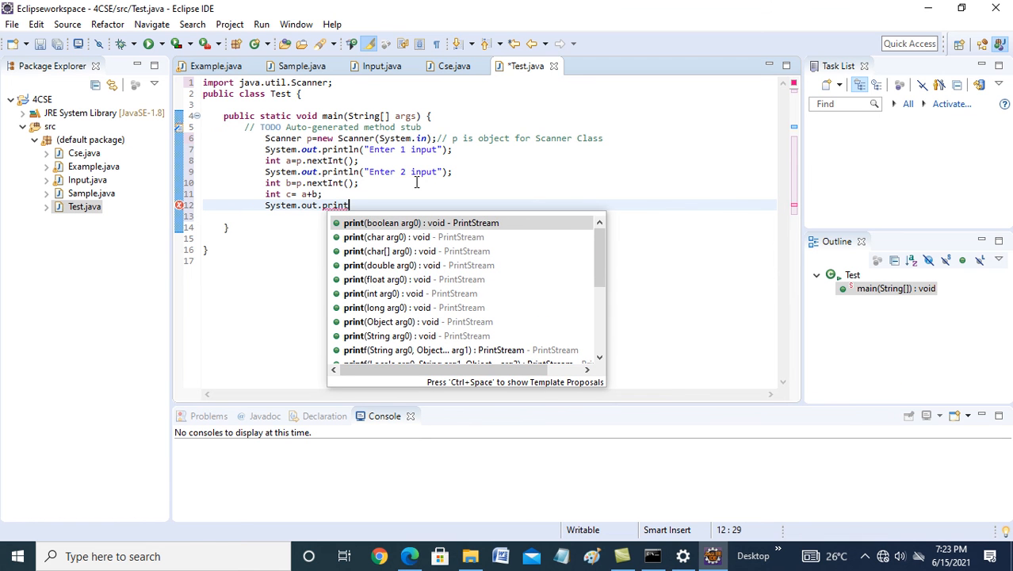
type("ln")
type("(")
type("The resul")
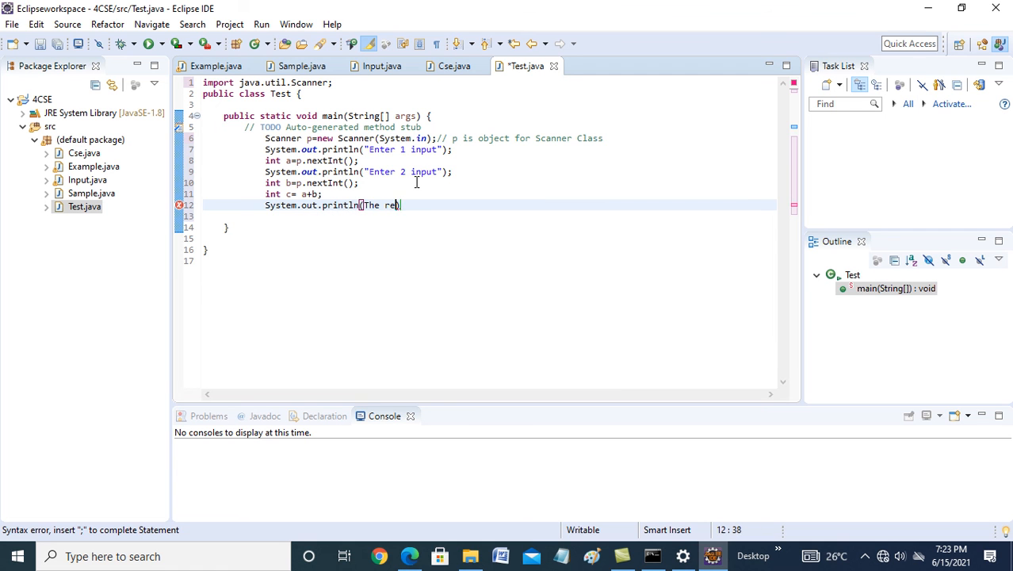
type("t\" +c")
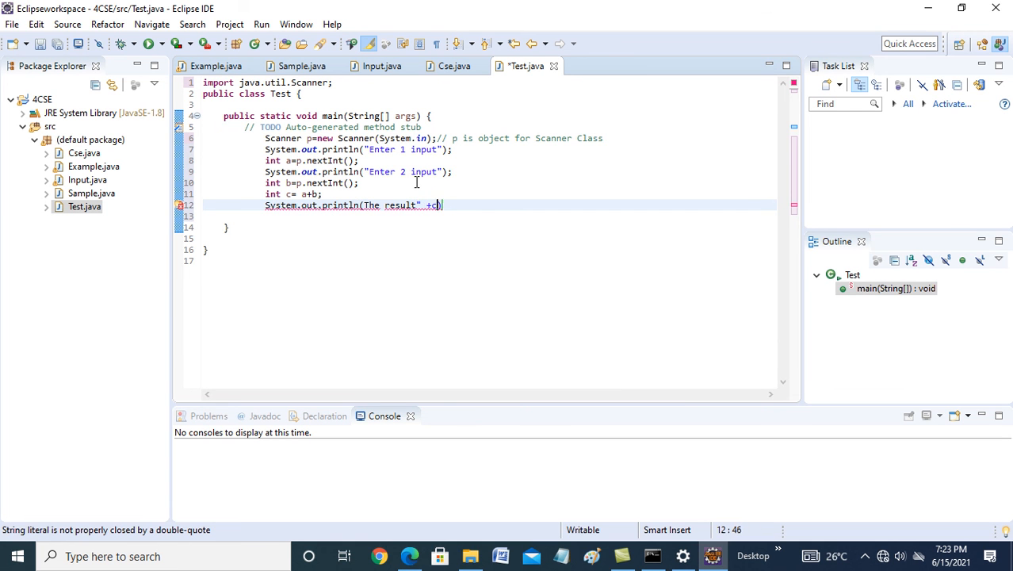
type(");")
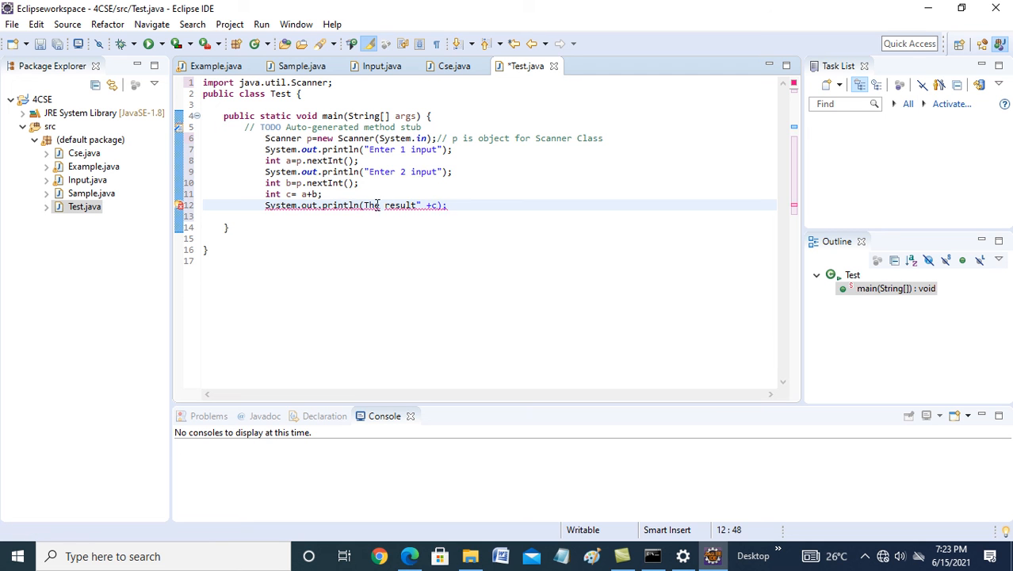
type("\"")
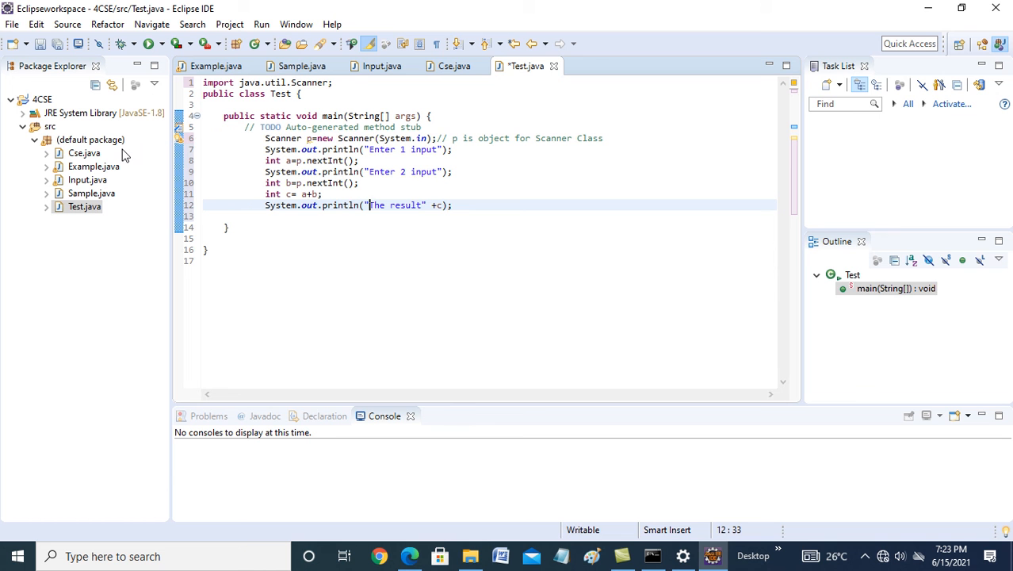
Step: Save the completed addition program in Test.java
left_click(12, 23)
left_click(48, 155)
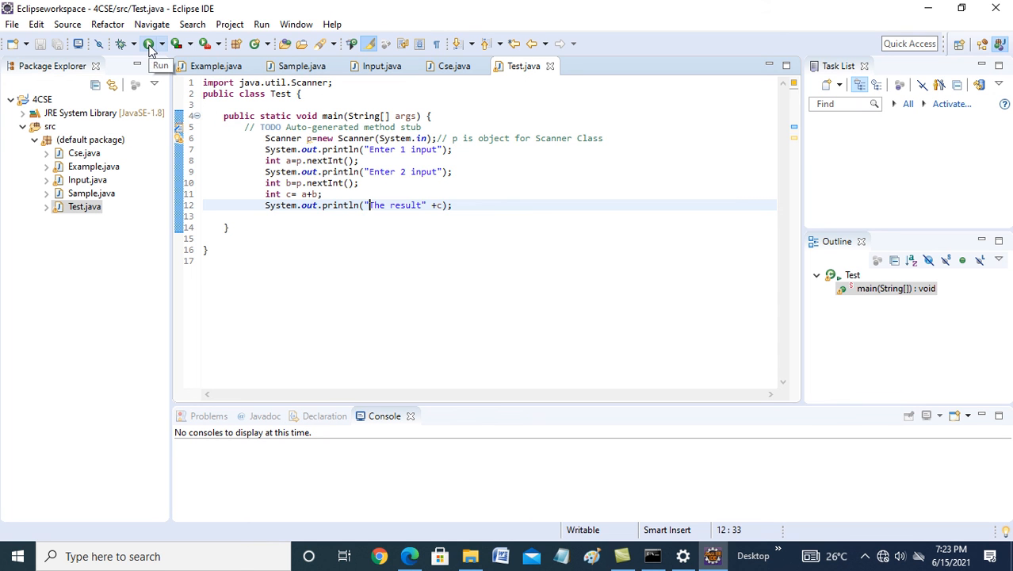
Step: Delete the opening brace after class Test, inspect the error marker on that line, and put the brace back
left_click(322, 94)
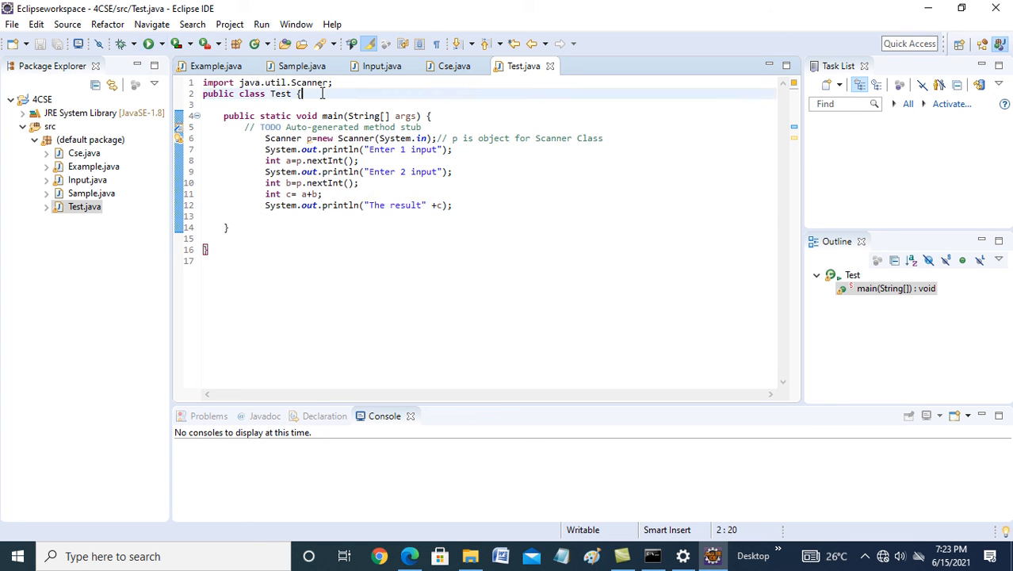
key("BackSpace")
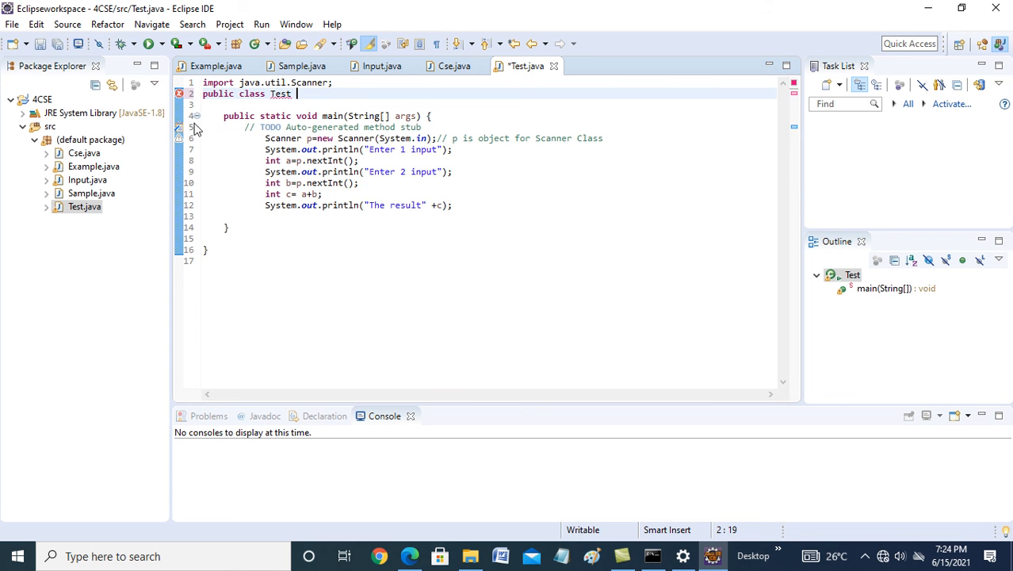
mouse_move(182, 96)
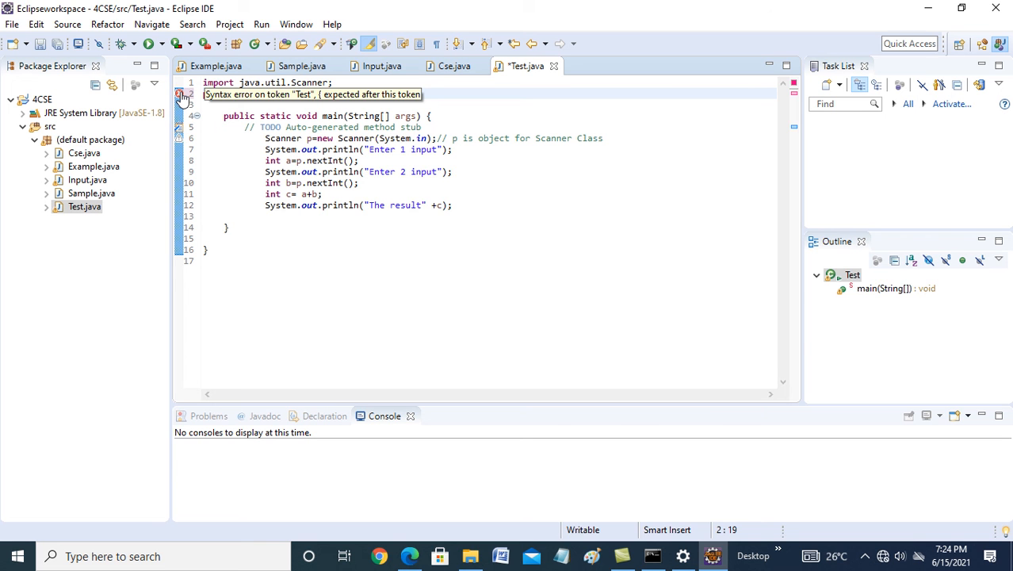
type(":")
key("BackSpace")
type("{")
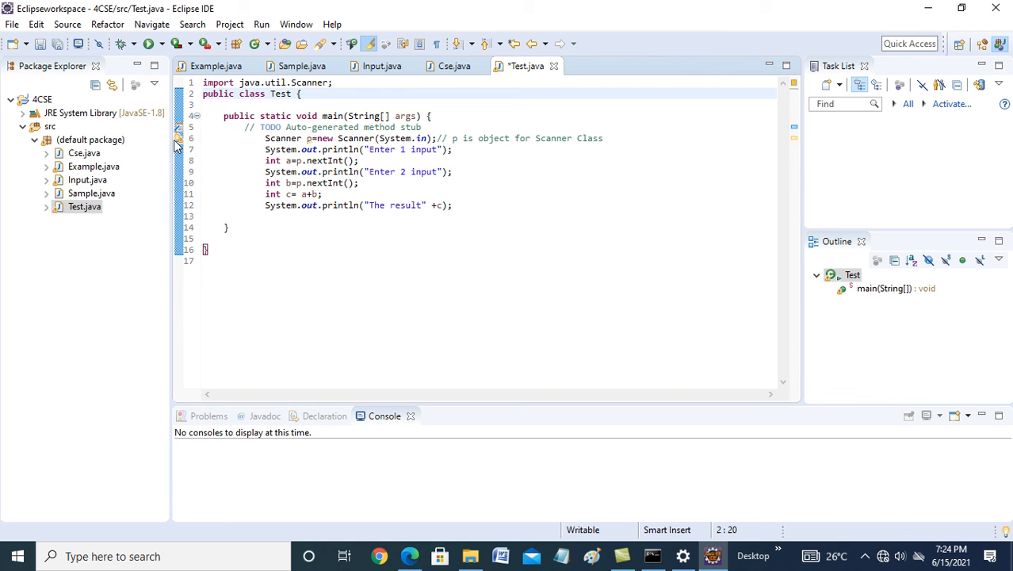
Step: Save Test.java again with the brace restored and run the Test class
mouse_move(178, 143)
left_click(12, 23)
left_click(40, 150)
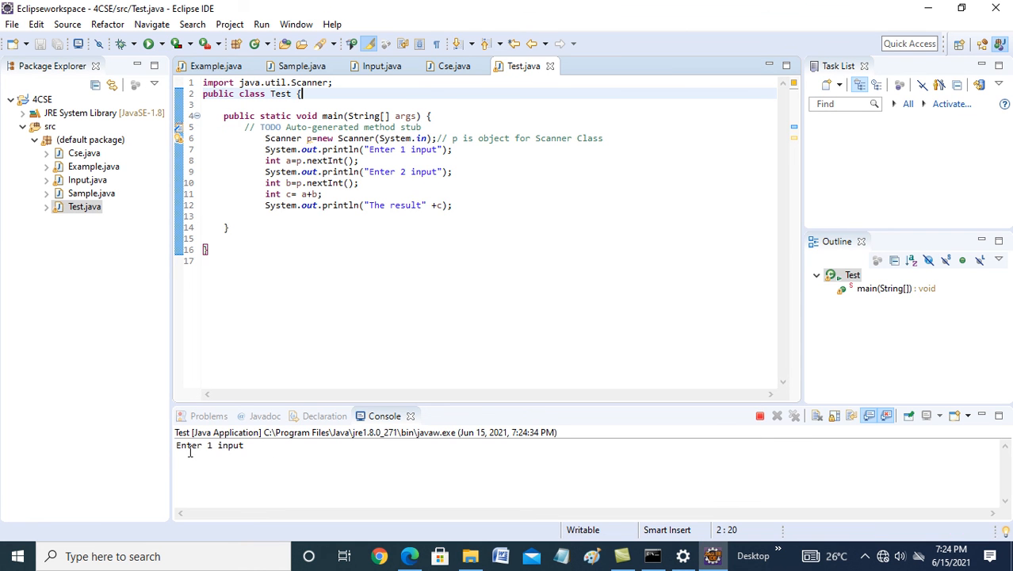
Step: Enter 25 as the first input and 25 as the second input in the console, and highlight the printed result line
left_click_drag(174, 447, 248, 445)
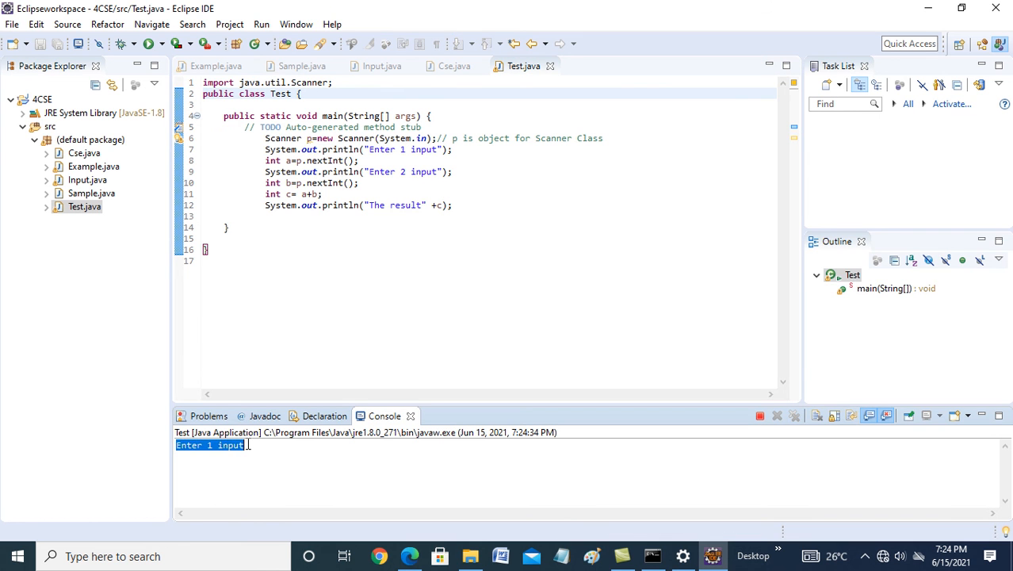
left_click(248, 446)
type("25")
key("Return")
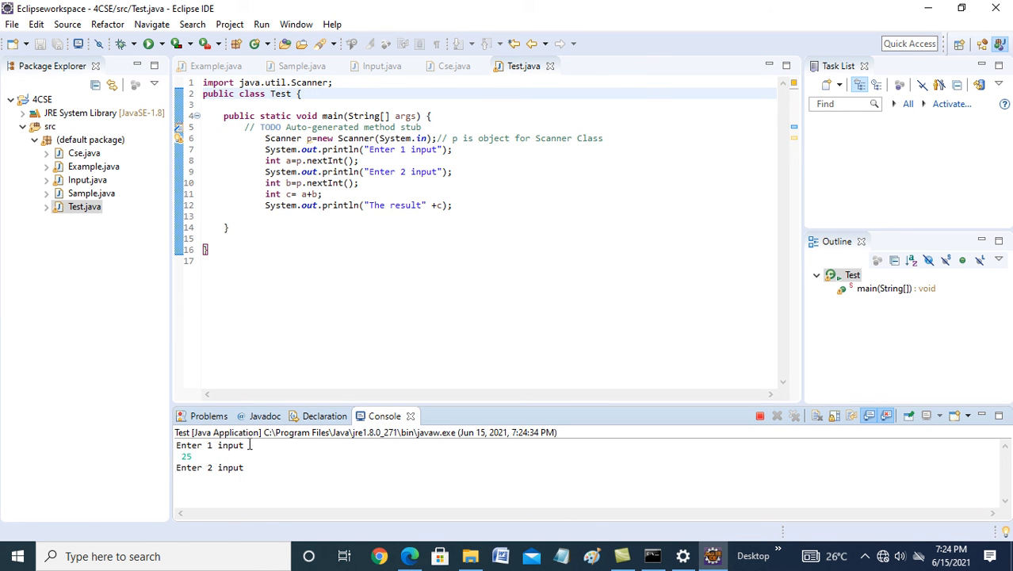
type("25")
key("Return")
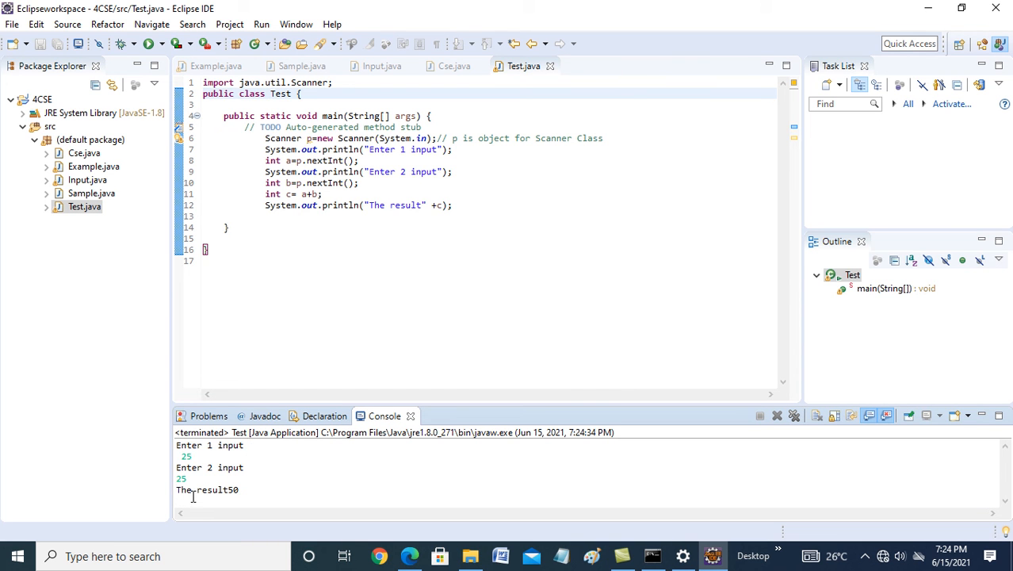
left_click_drag(176, 490, 226, 487)
triple_click(259, 485)
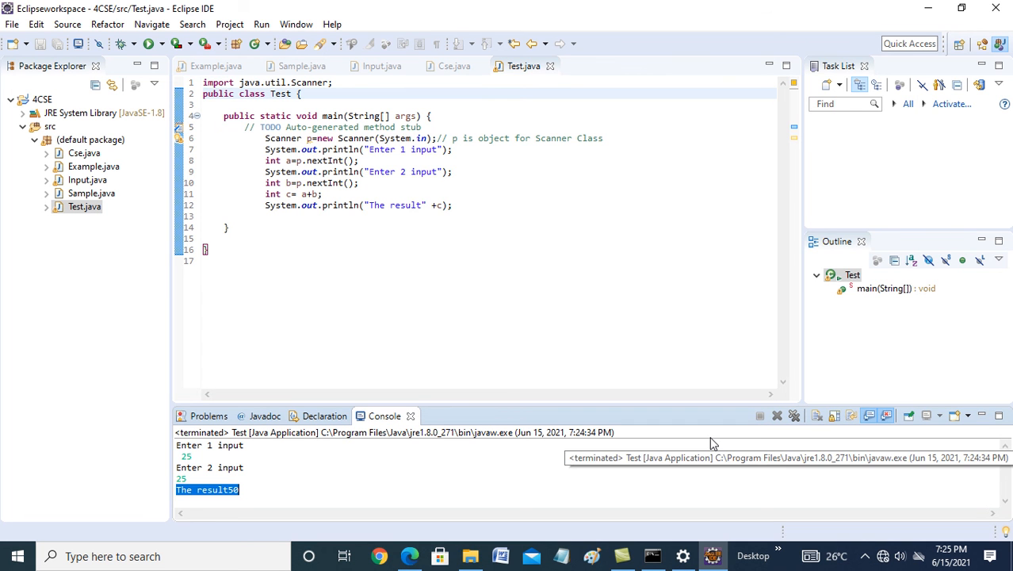
left_click(870, 560)
right_click(864, 469)
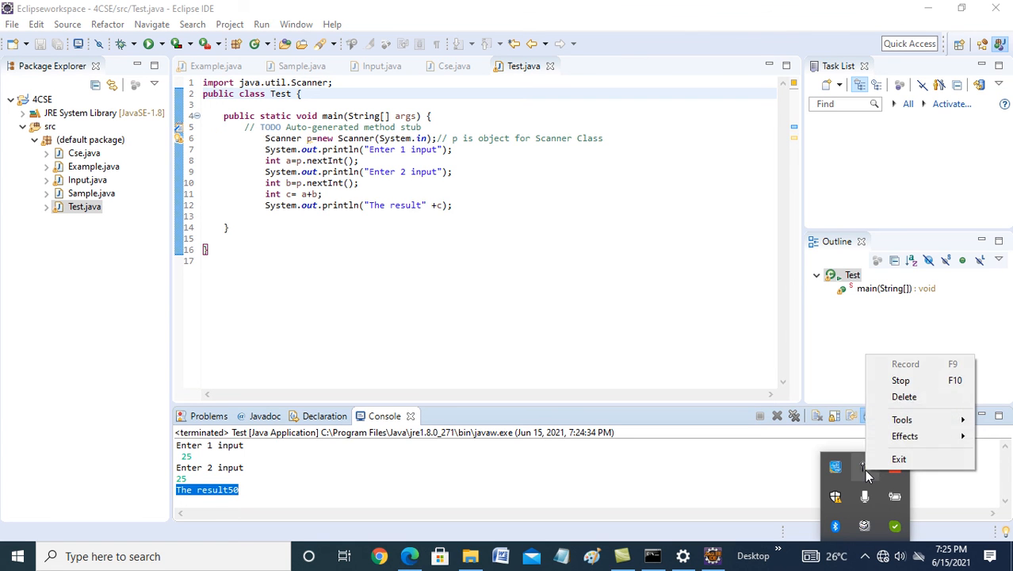